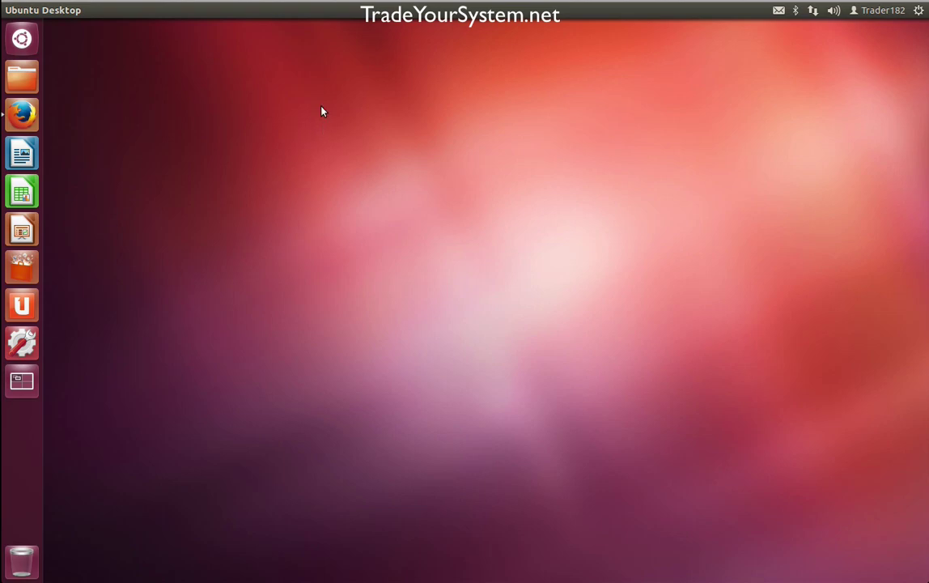
- Bring Firefox forward and scroll the WineHQ Ubuntu page to the Alternative Command Line Instructions
left_click(22, 114)
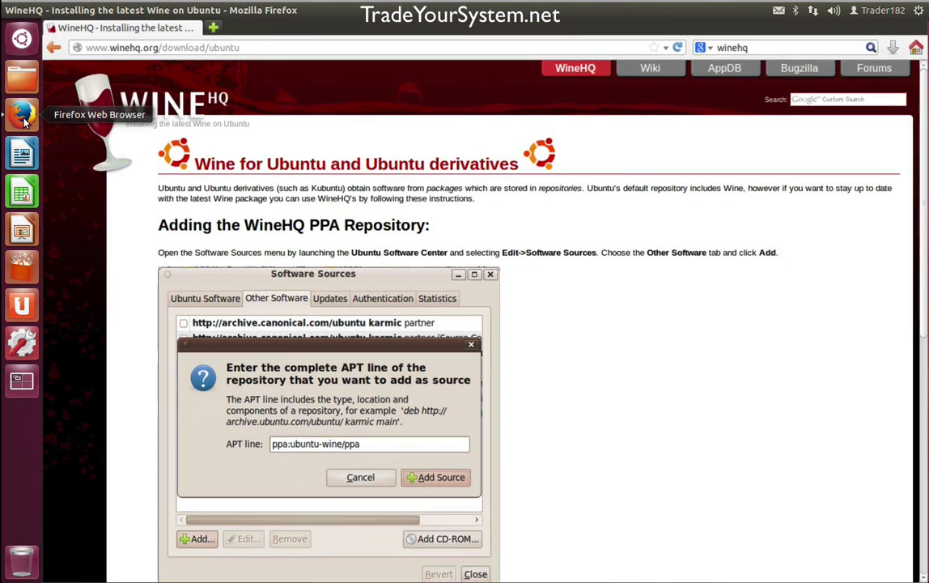
scroll(620, 279, "down", 3)
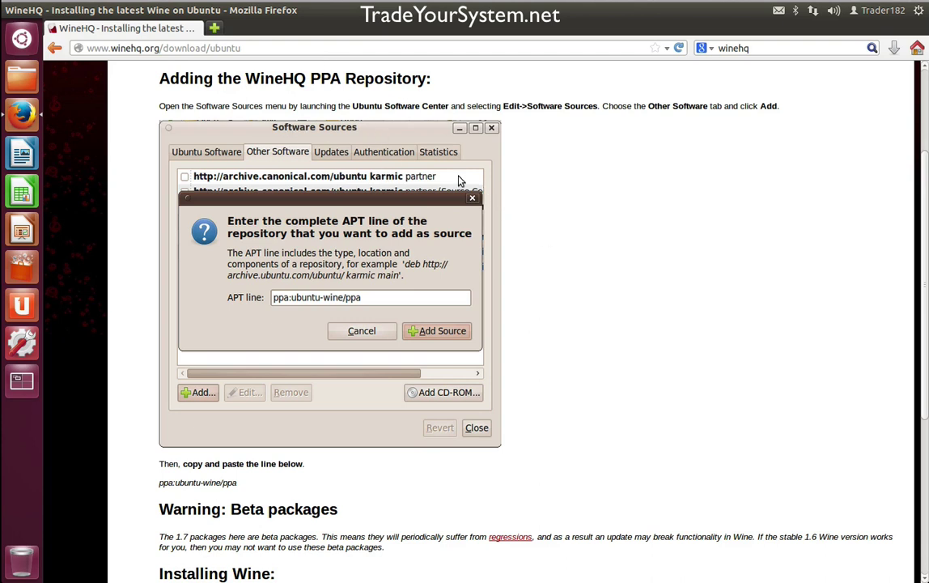
scroll(396, 376, "down", 6)
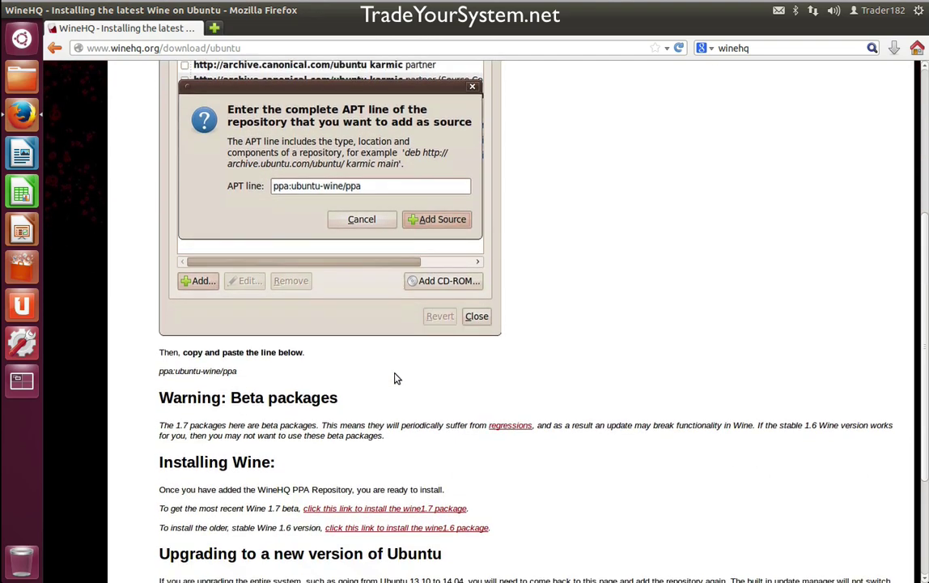
scroll(396, 377, "down", 1)
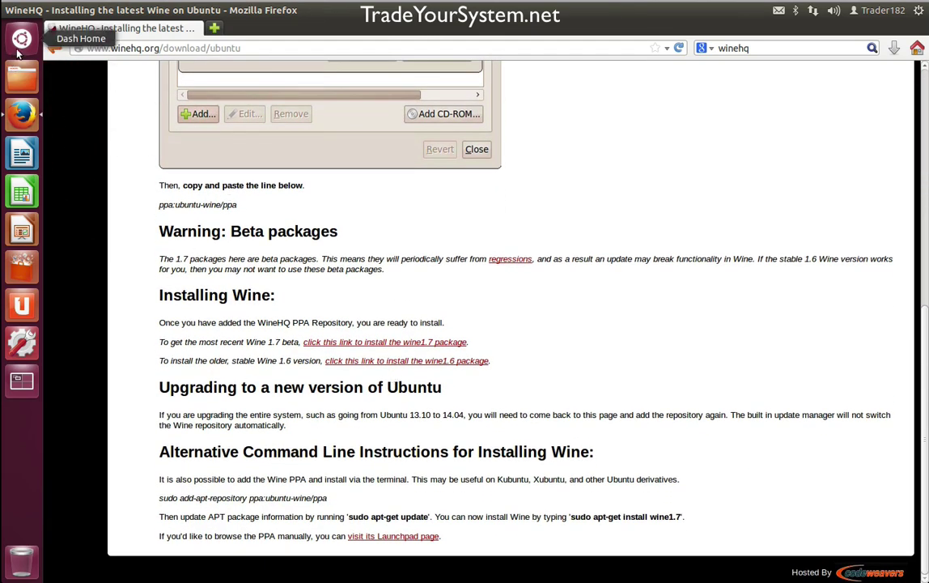
- Launch a new Terminal from Dash Home, widen its window and enlarge its font
left_click(22, 38)
left_click(91, 101)
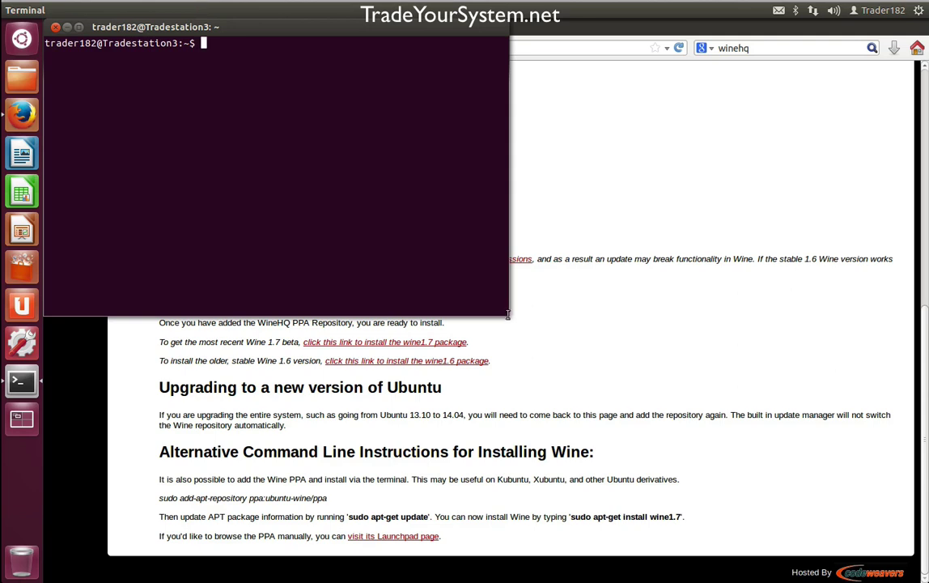
left_click_drag(505, 314, 927, 412)
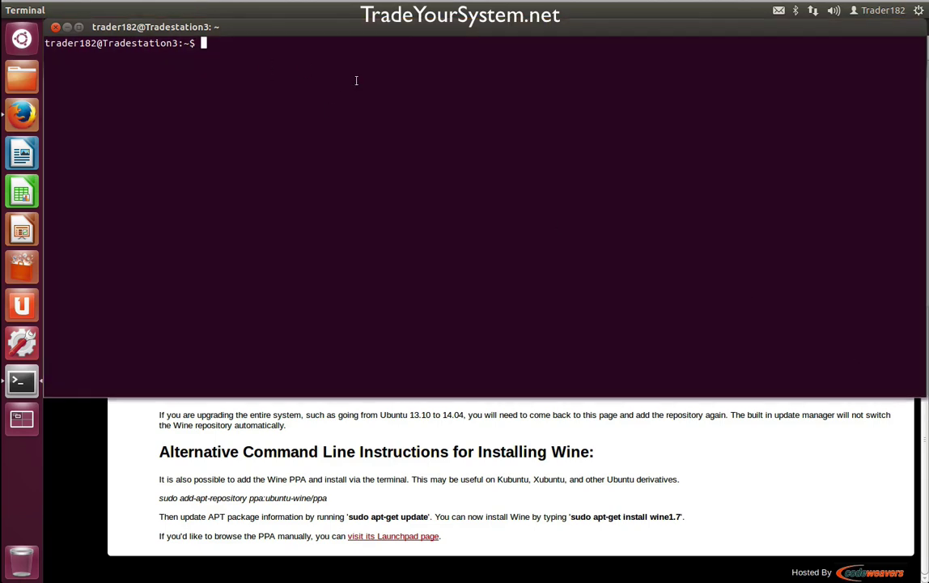
key("ctrl+plus")
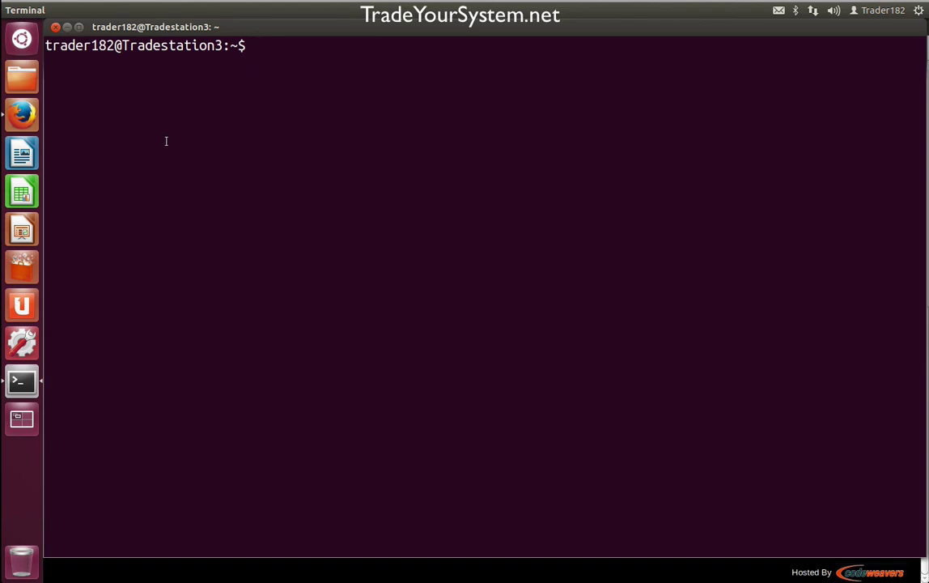
- Copy the 'sudo add-apt-repository ppa:ubuntu-wine/ppa' command from the WineHQ page
left_click(23, 116)
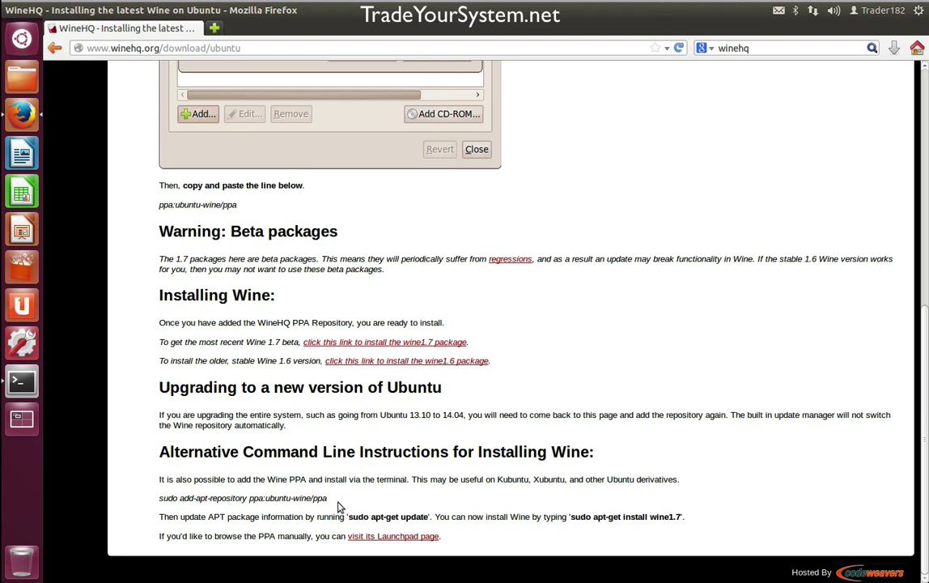
left_click_drag(327, 499, 161, 500)
right_click(161, 500)
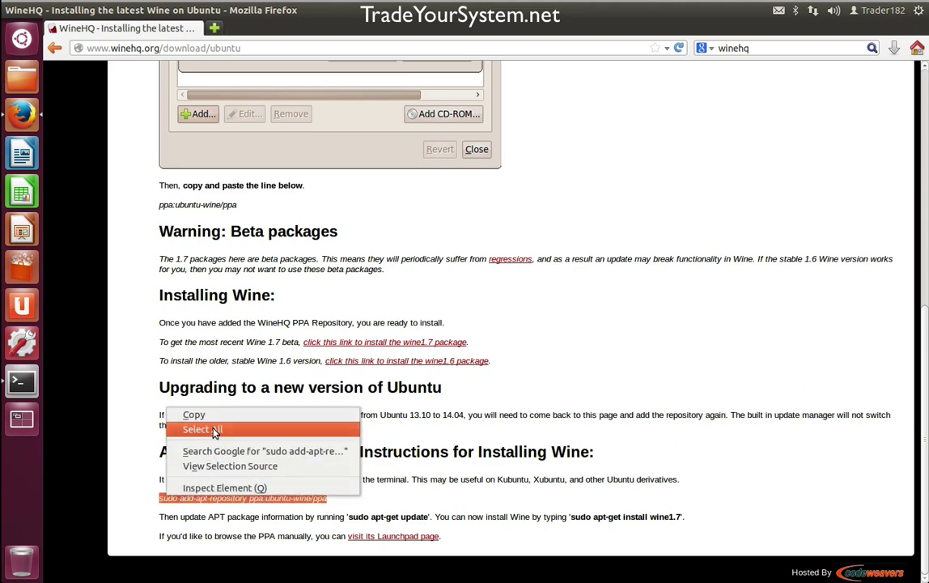
left_click(198, 414)
- Paste and run the add-repository command in Terminal, then run 'sudo apt-get update'
left_click(28, 378)
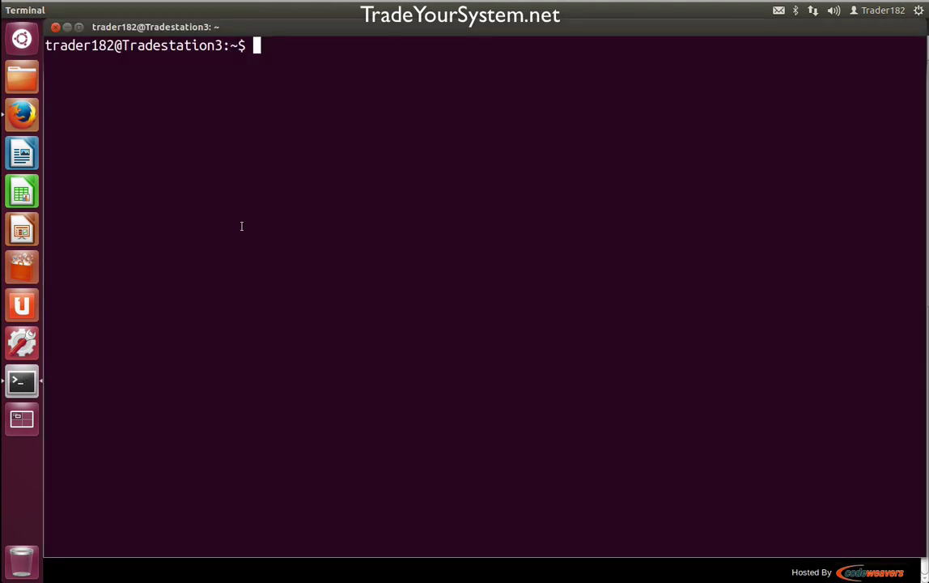
key("ctrl+shift+v")
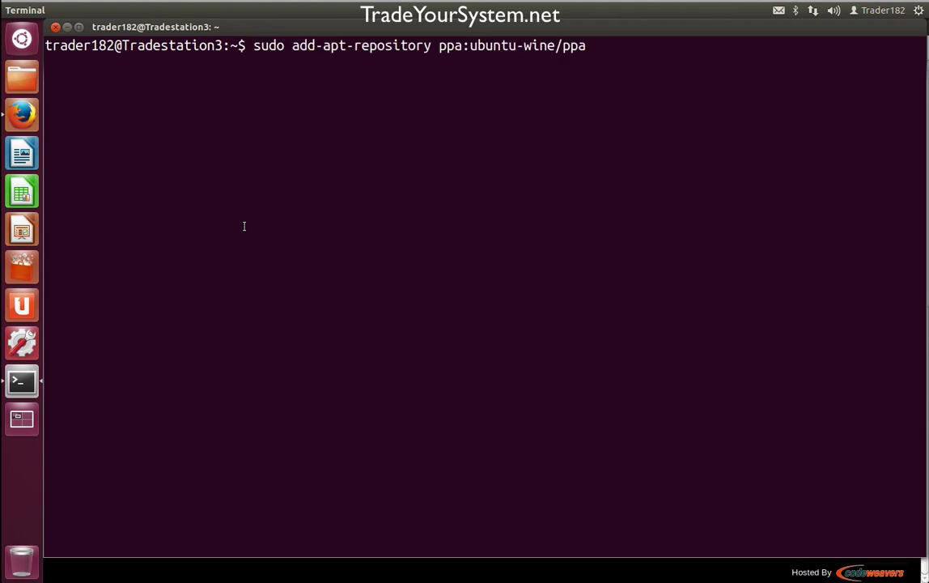
key("Return")
key("Return")
key("Return")
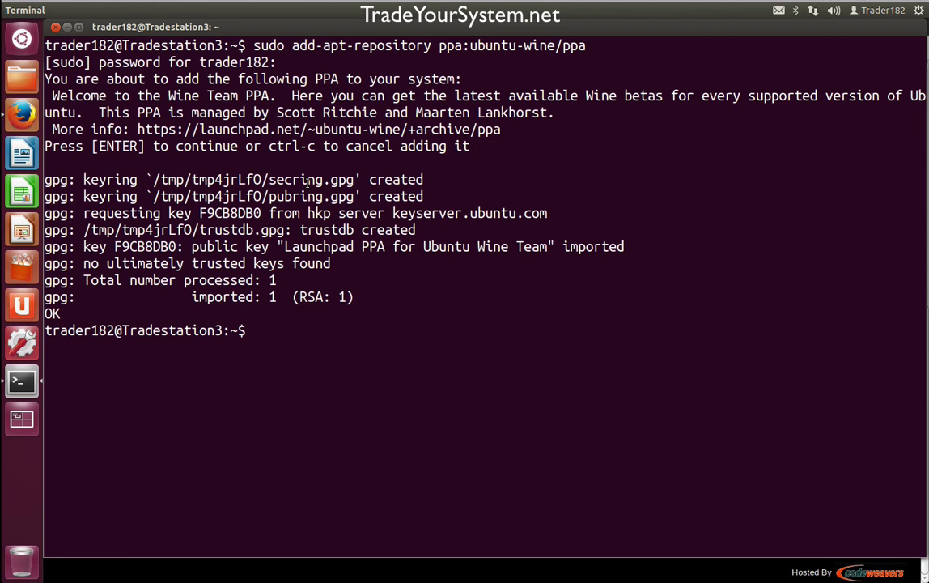
type("sudo ap")
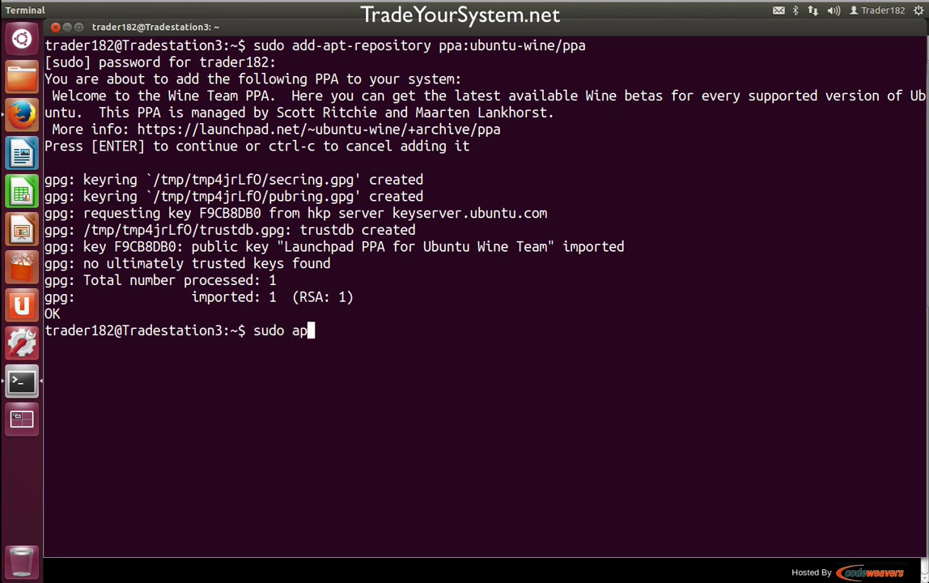
type("t-get update")
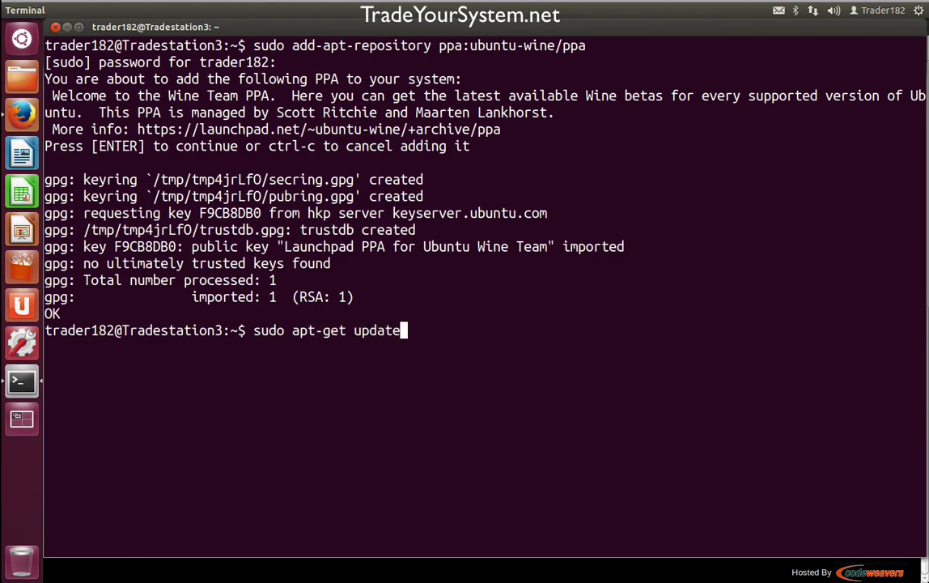
key("Return")
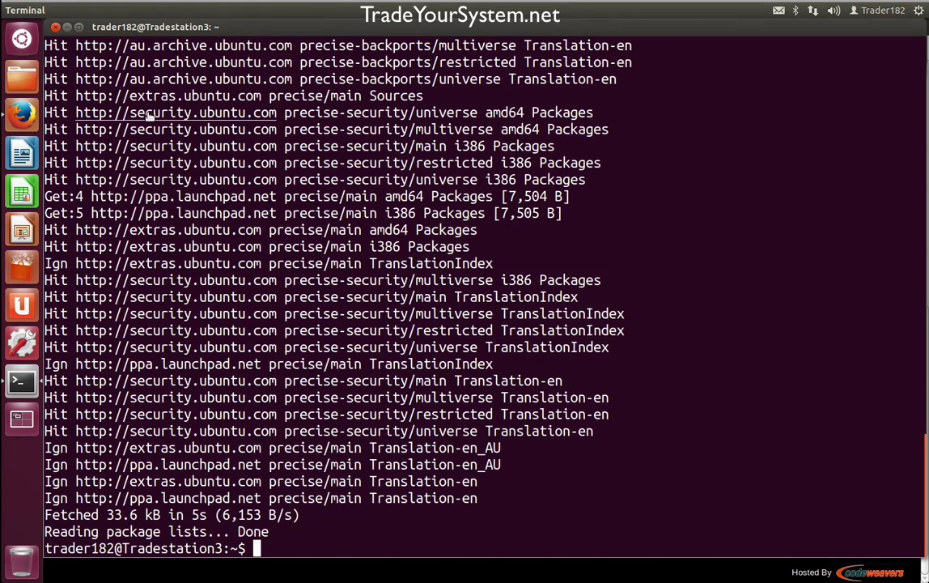
- Copy the 'sudo apt-get install wine' command from the WineHQ page
left_click(22, 113)
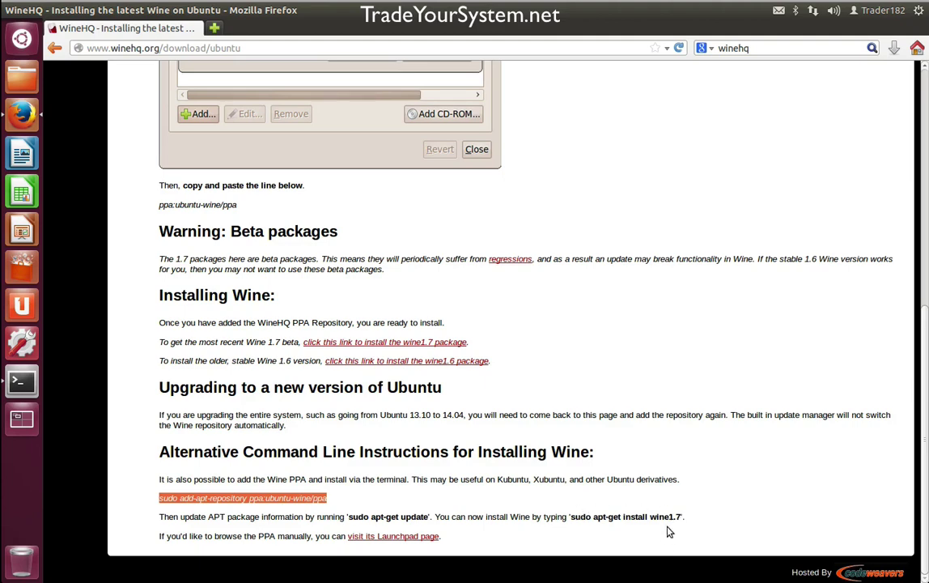
left_click_drag(670, 518, 571, 518)
right_click(571, 516)
left_click(614, 437)
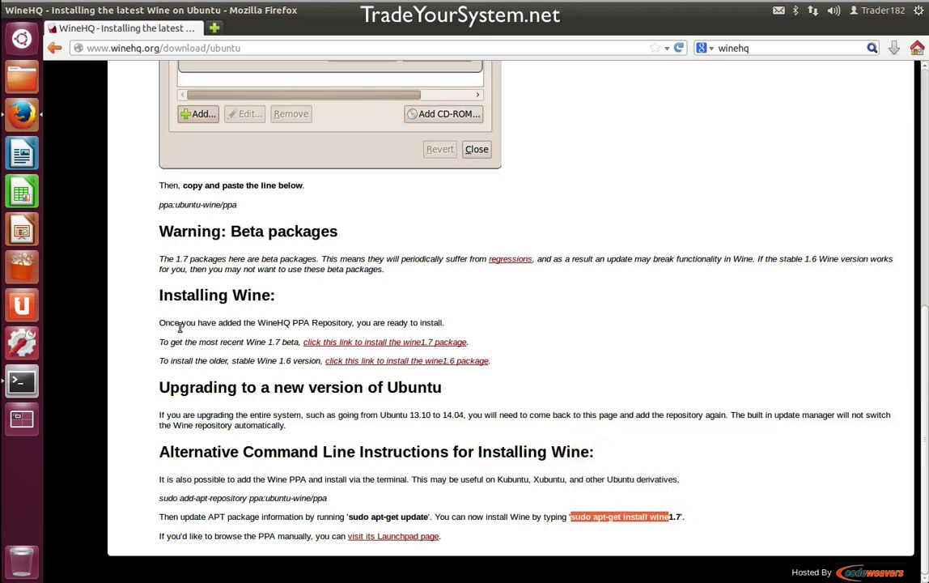
- Run 'sudo apt-get install wine1.6' in Terminal and answer y to continue the install
left_click(22, 381)
key("ctrl+shift+v")
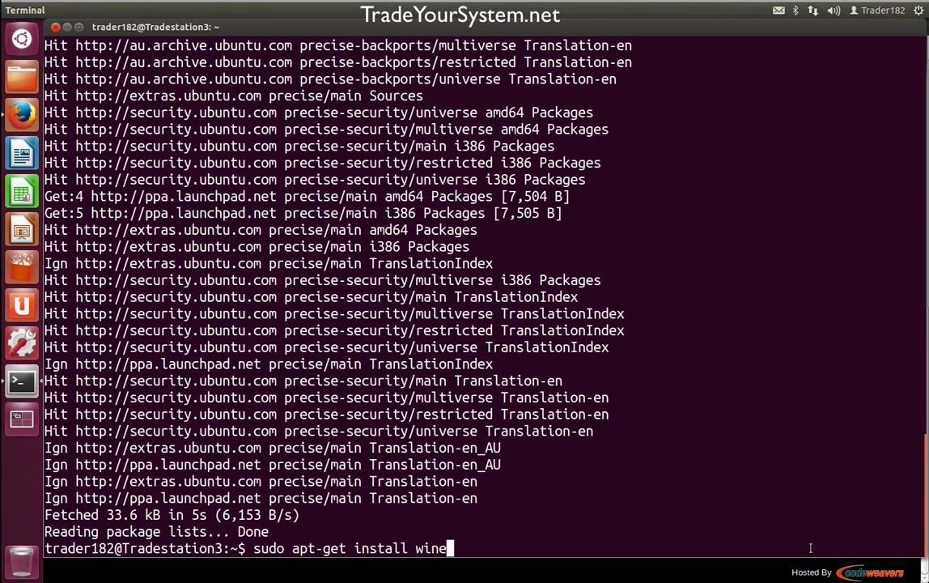
type("1.6")
key("Return")
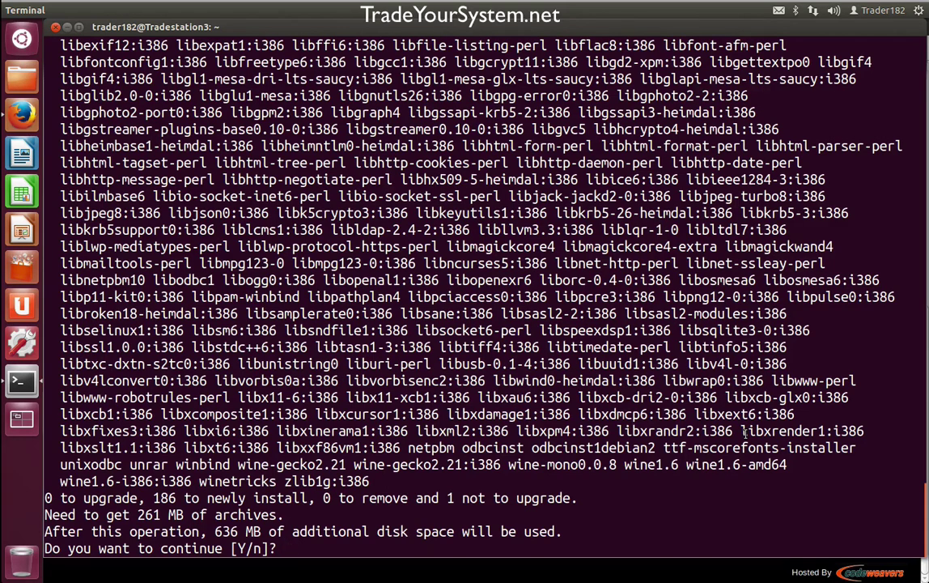
scroll(579, 316, "up", 3)
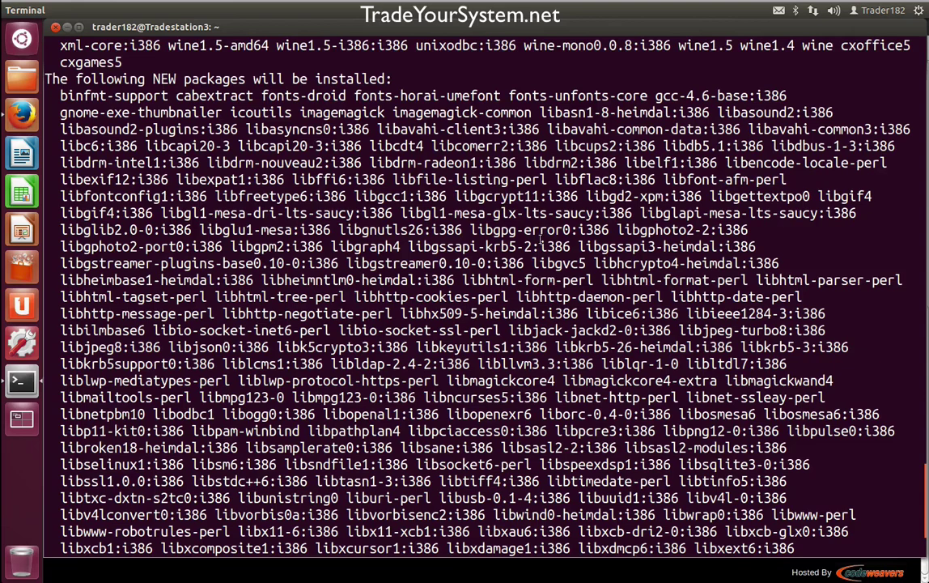
scroll(573, 330, "down", 3)
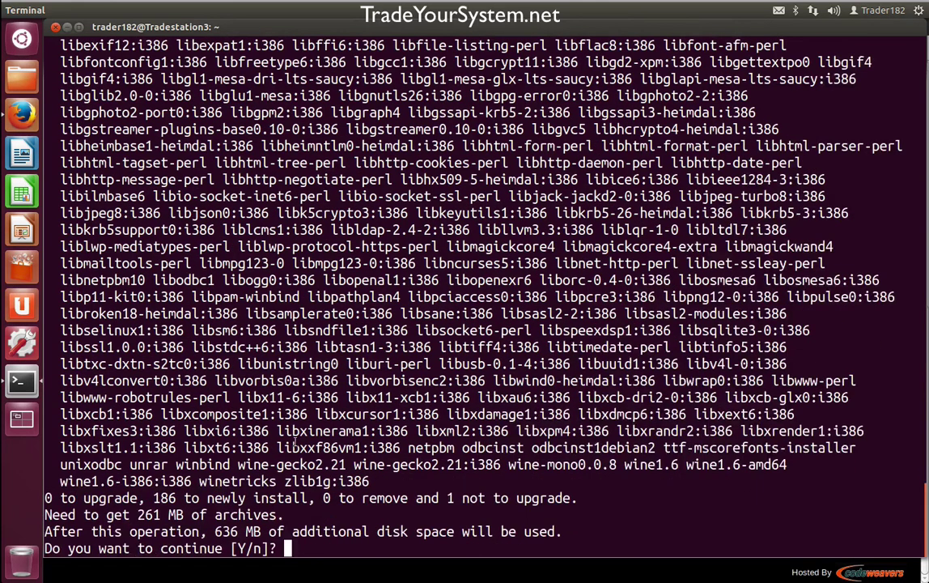
type("y")
key("Return")
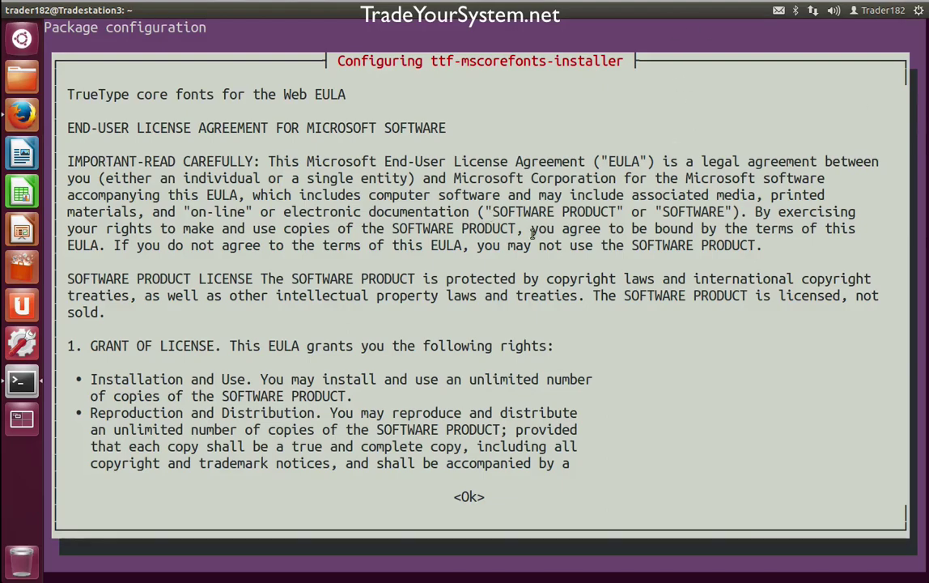
- Acknowledge and accept the ttf-mscorefonts-installer Microsoft EULA so the Wine 1.6 install completes
scroll(535, 254, "down", 3)
scroll(535, 254, "down", 4)
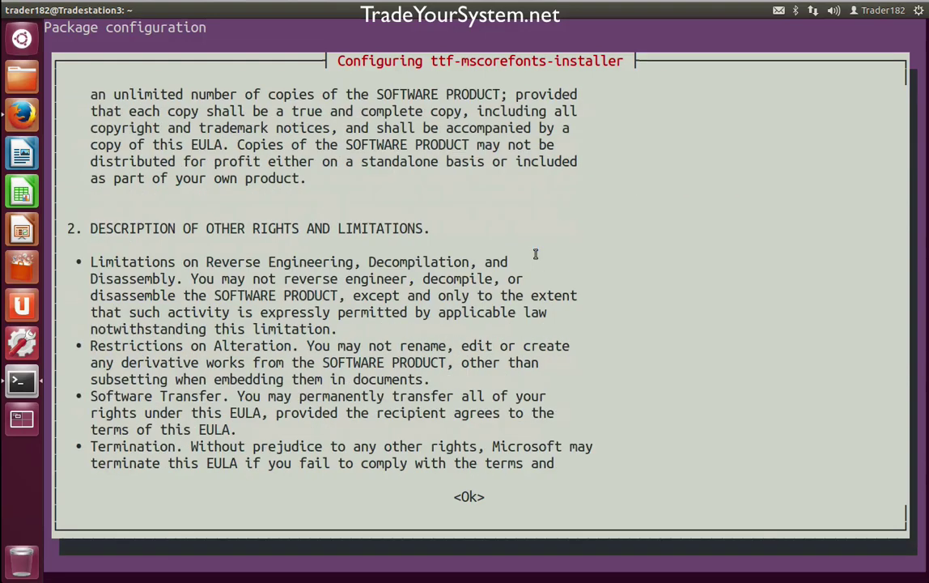
key("Tab")
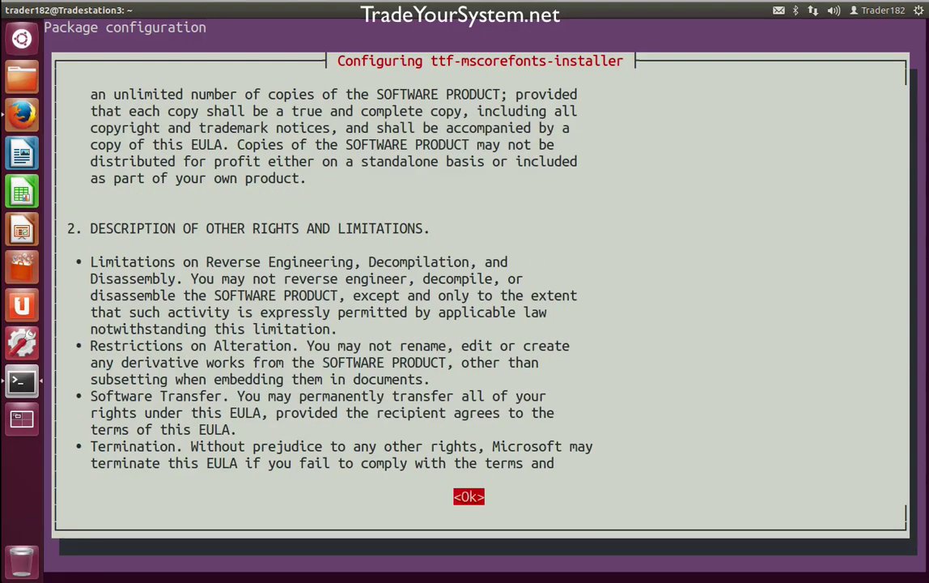
key("Return")
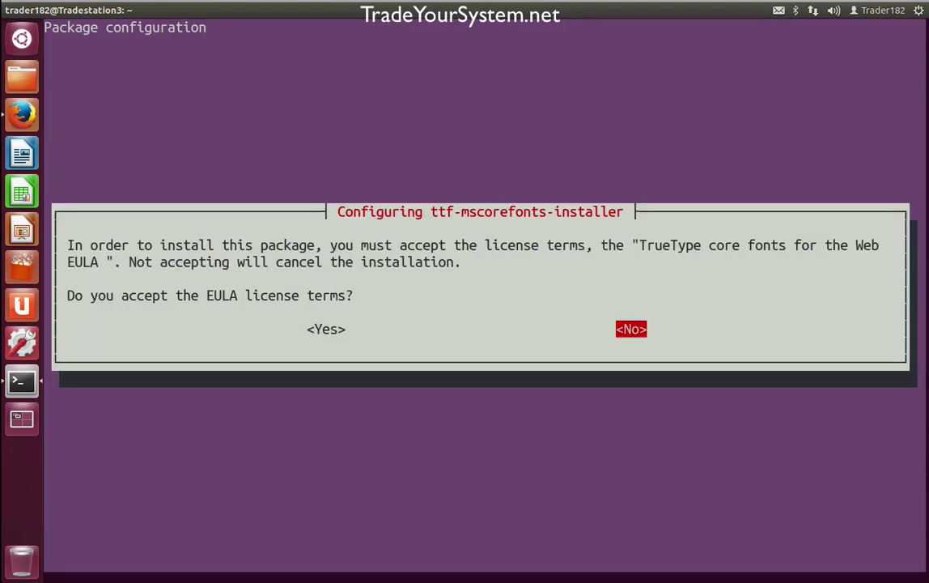
key("Left")
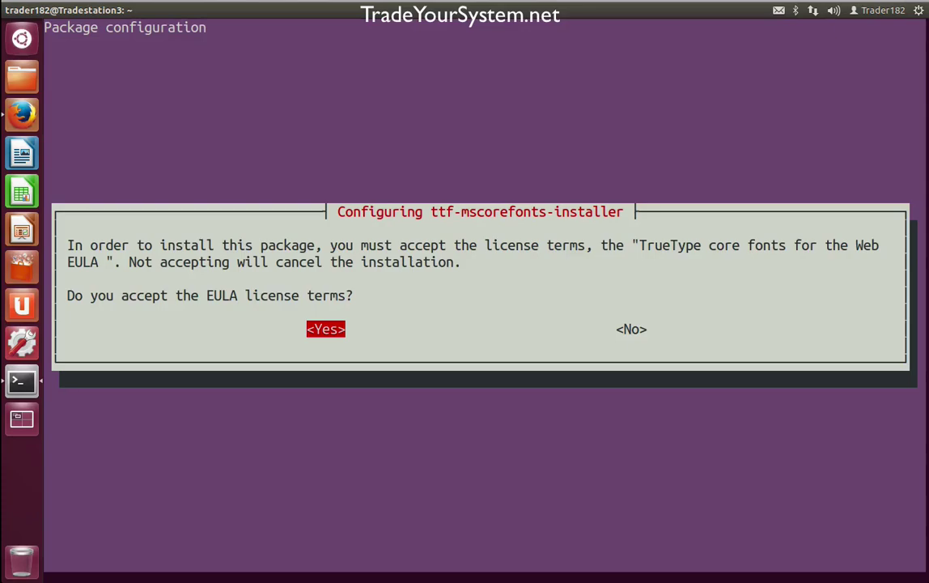
key("Return")
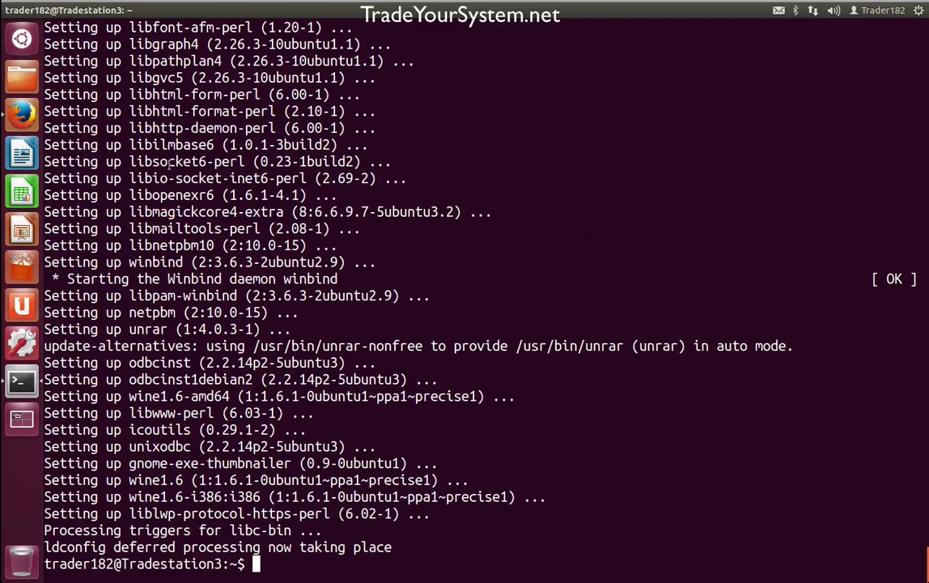
left_click(22, 114)
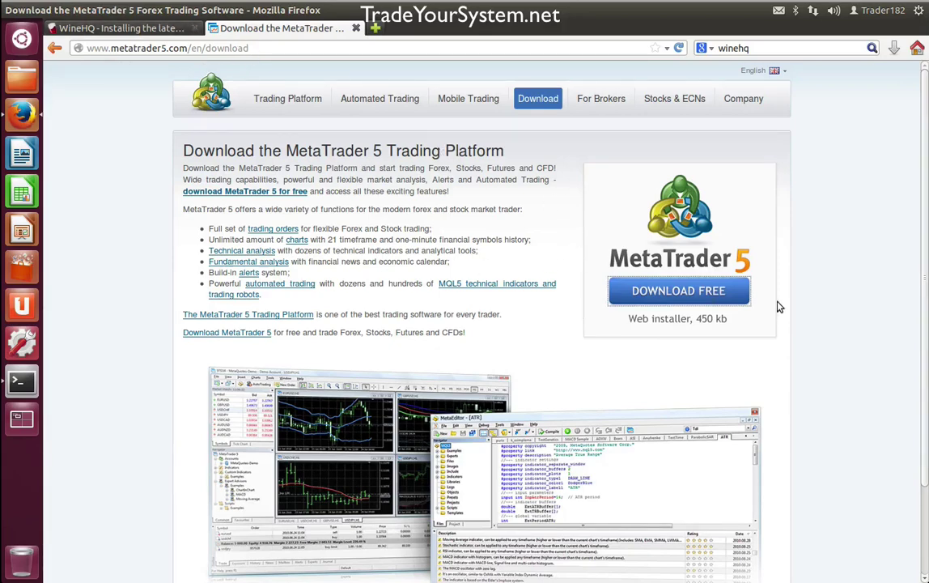
left_click(683, 287)
left_click(24, 379)
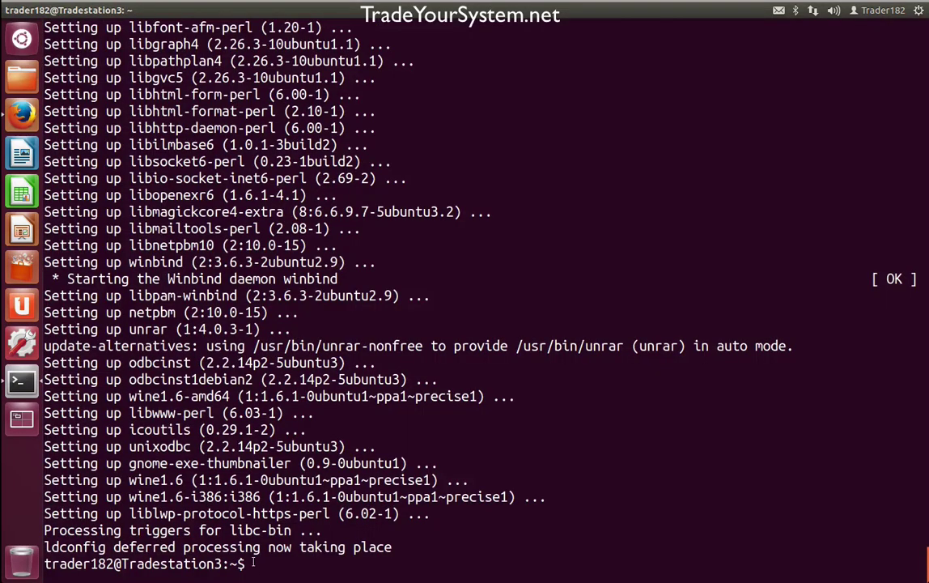
- Download mt5setup.exe with the pasted wget command and list the home folder with ls
key("ctrl+shift+v")
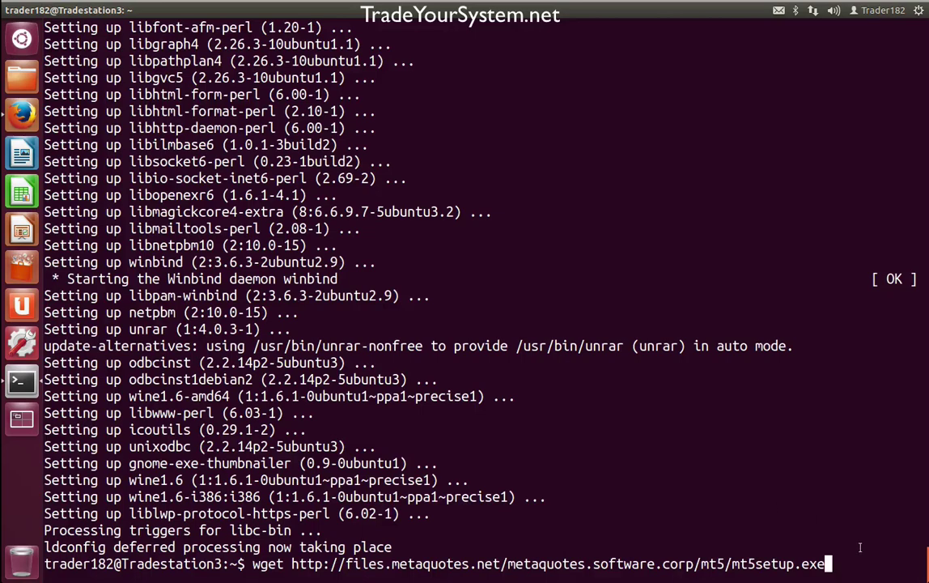
key("Return")
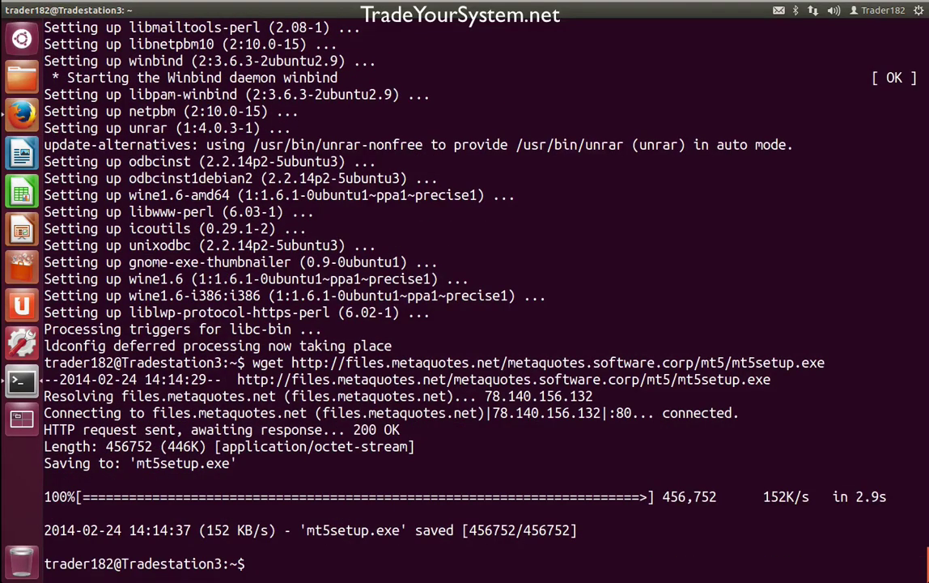
type("ls")
key("Return")
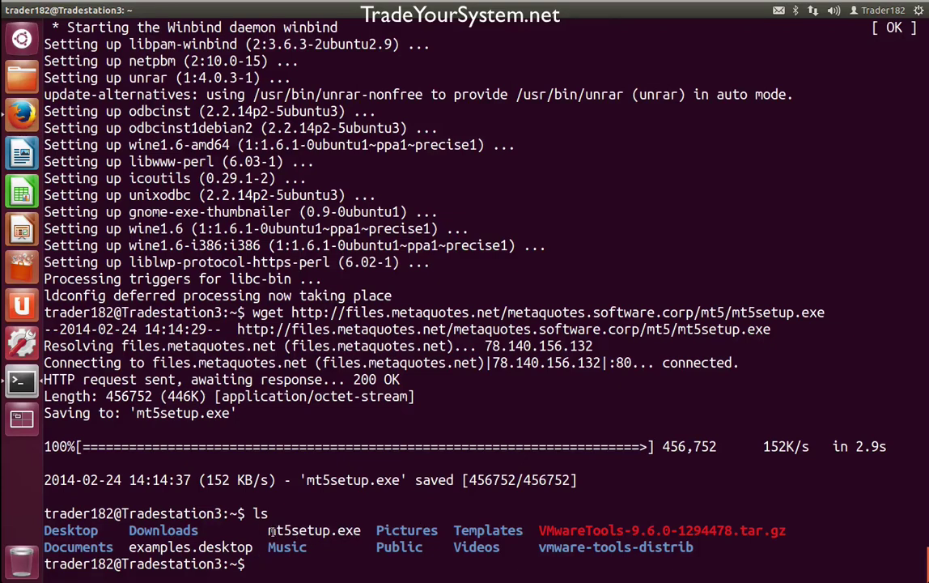
- Copy the mt5setup.exe name from the listing and paste it after a wine command
left_click_drag(270, 530, 357, 530)
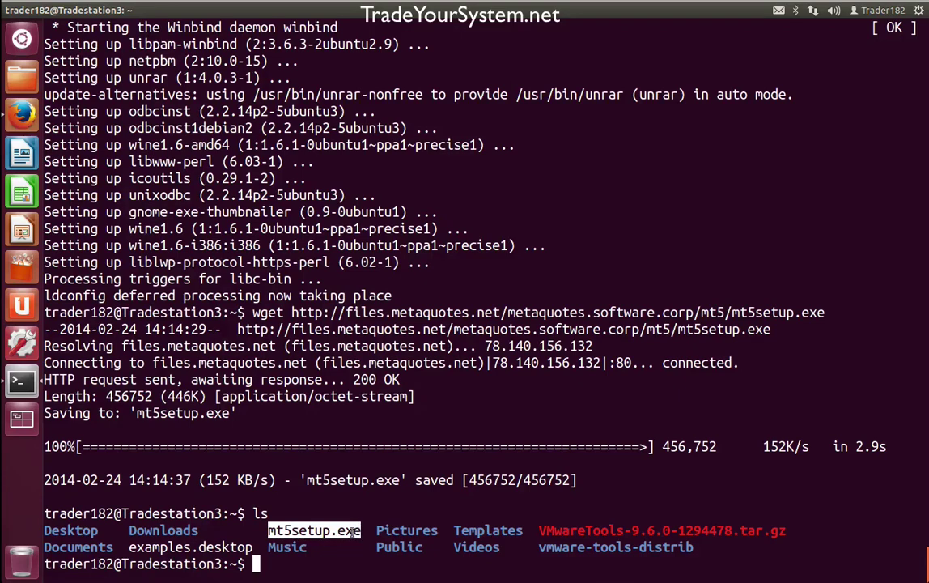
right_click(357, 530)
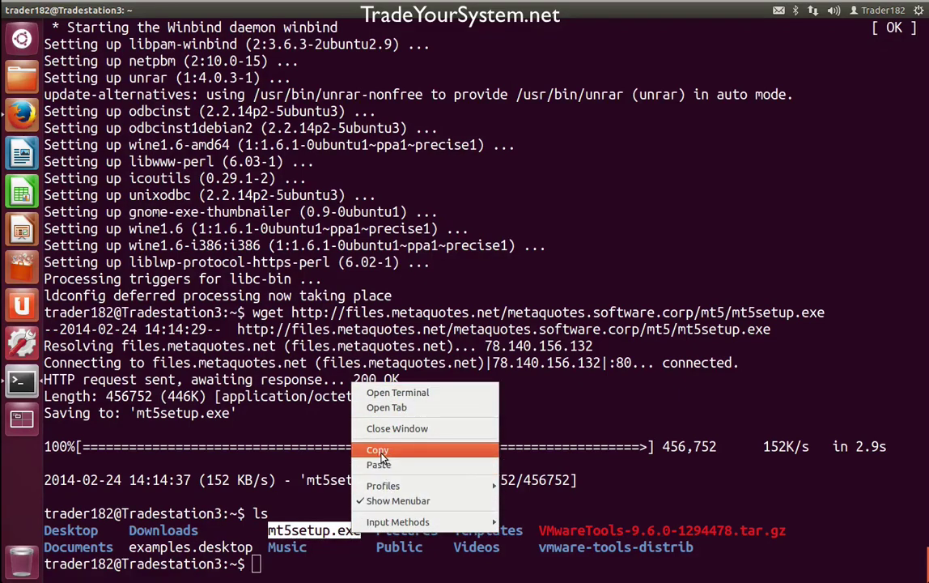
left_click(344, 400)
type("wind")
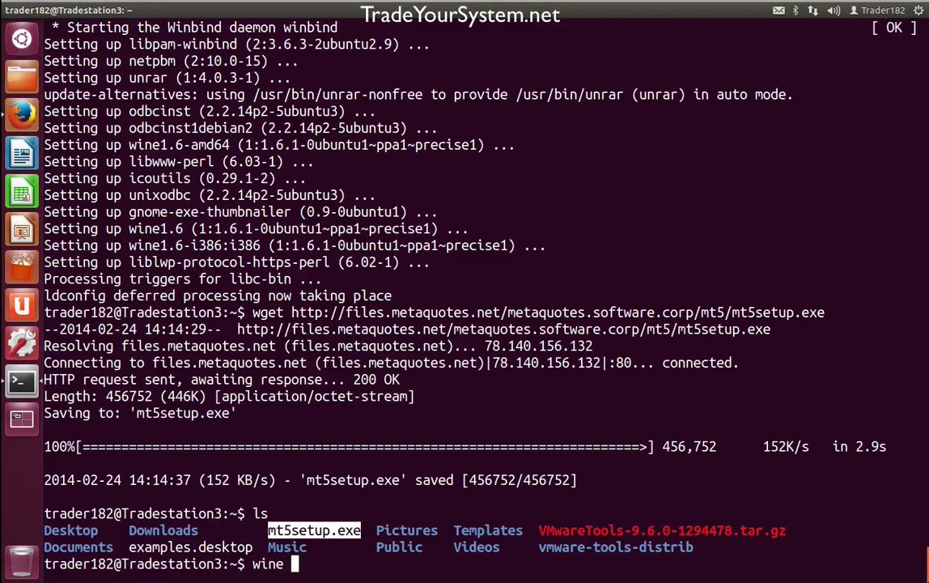
key("ctrl+shift+v")
- Run the installer under Wine, then minimize Terminal and Firefox to reveal MetaTrader 5 Setup
key("Return")
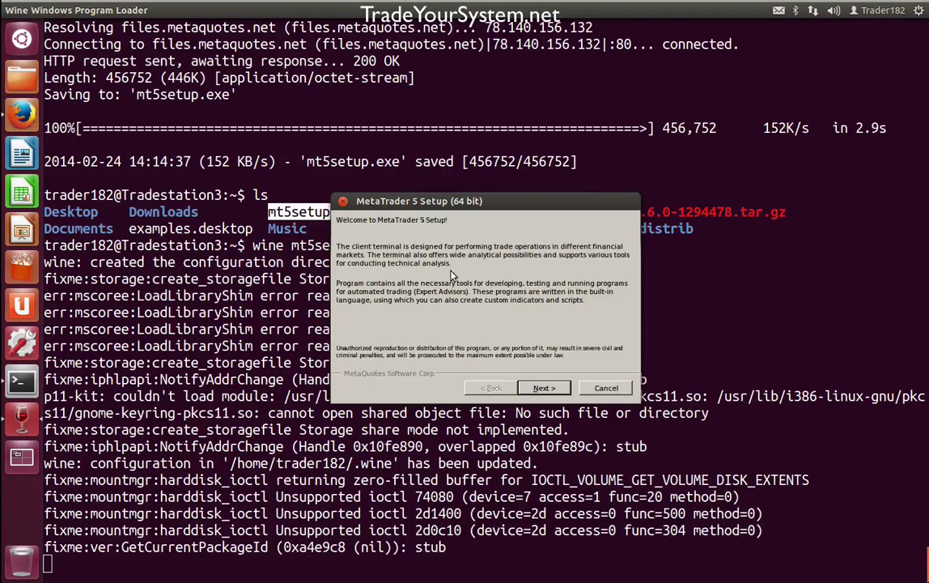
left_click(22, 382)
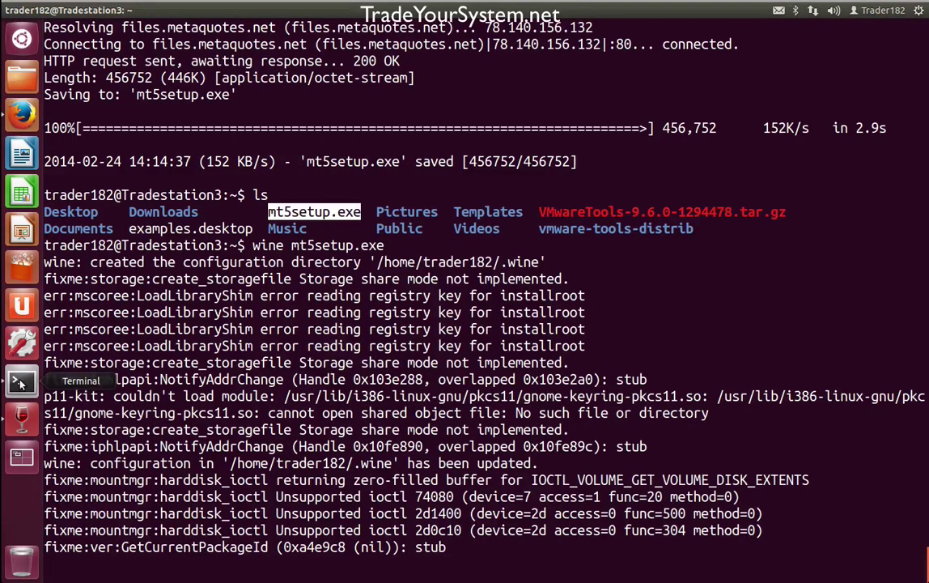
left_click(23, 10)
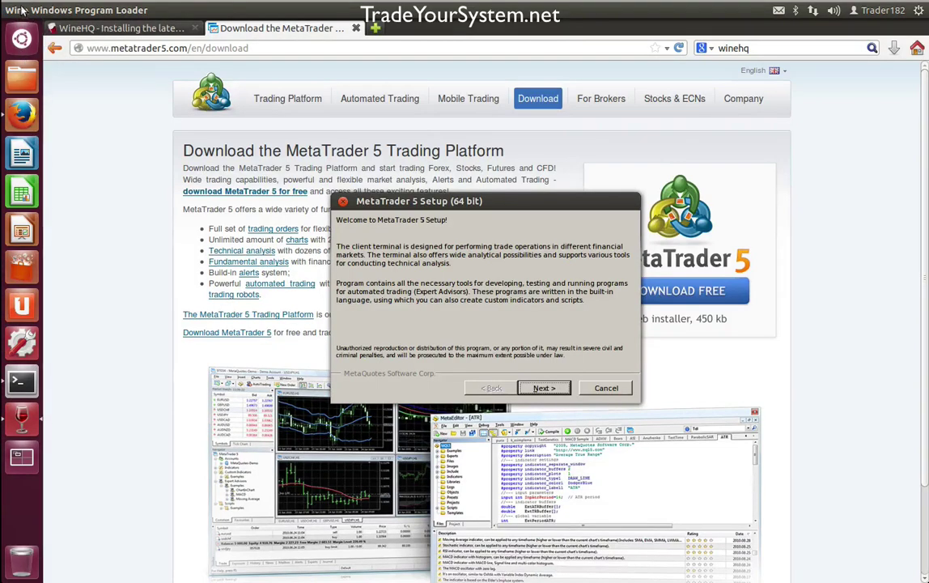
left_click(459, 41)
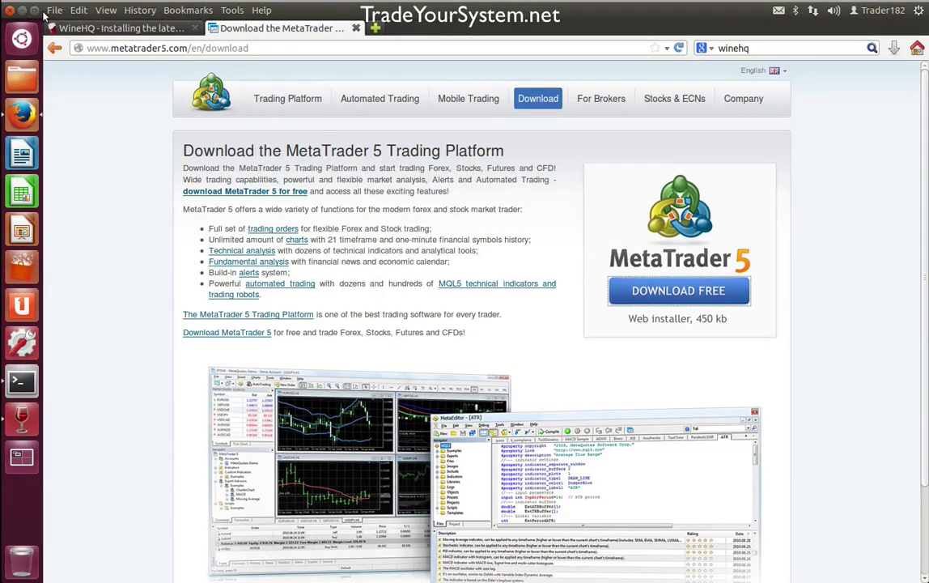
left_click(22, 11)
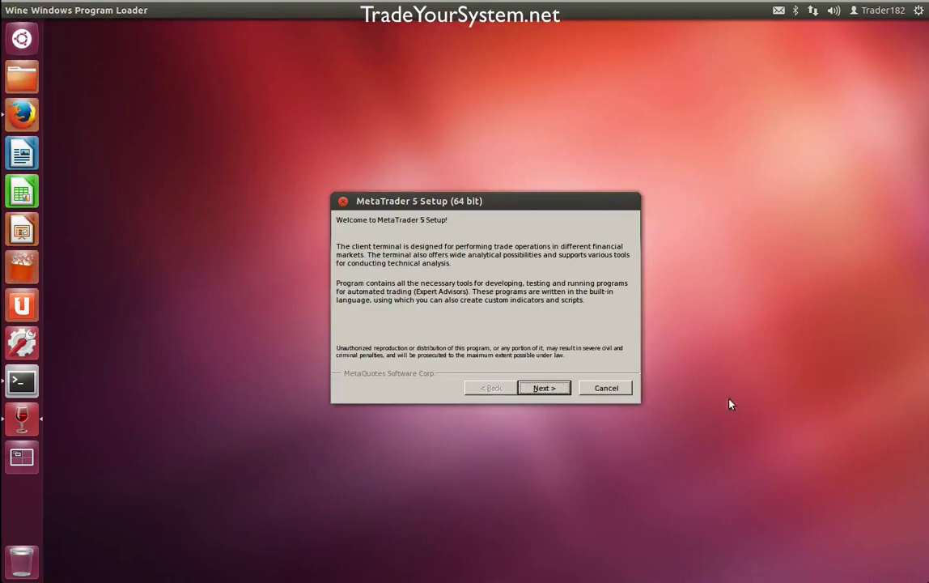
- Accept the licence agreement and install MetaTrader 5 to the default C:\Program Files\MetaTrader 5 folder
left_click(559, 388)
left_click(393, 365)
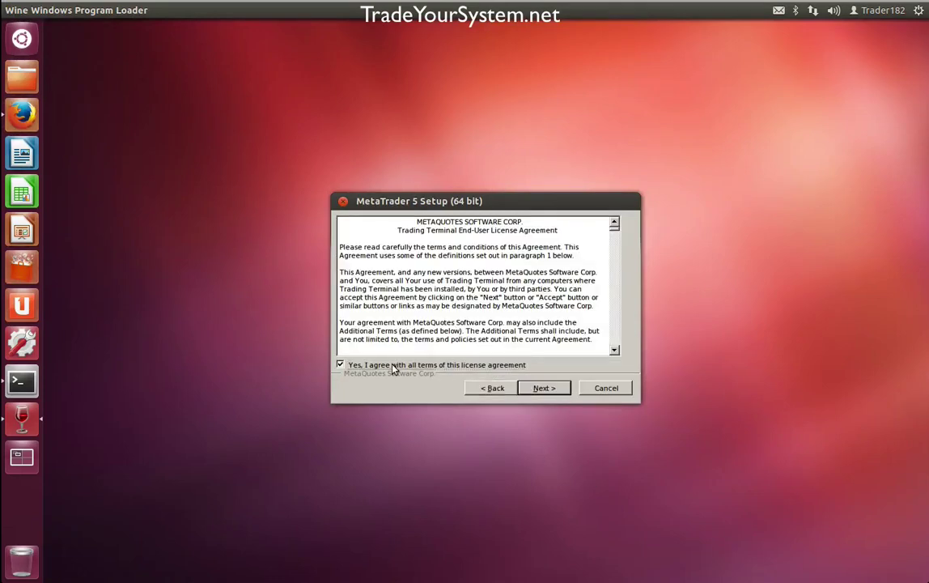
left_click(539, 389)
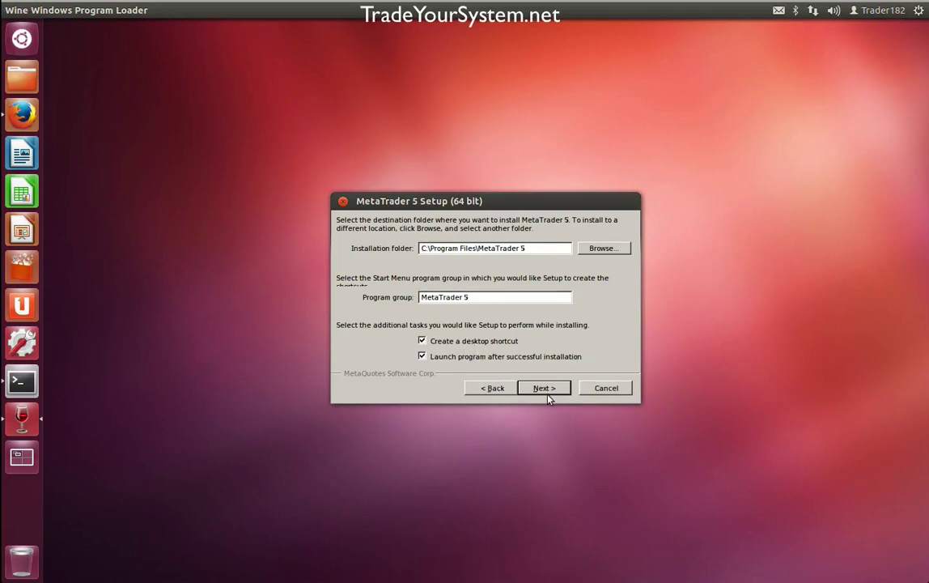
left_click(545, 388)
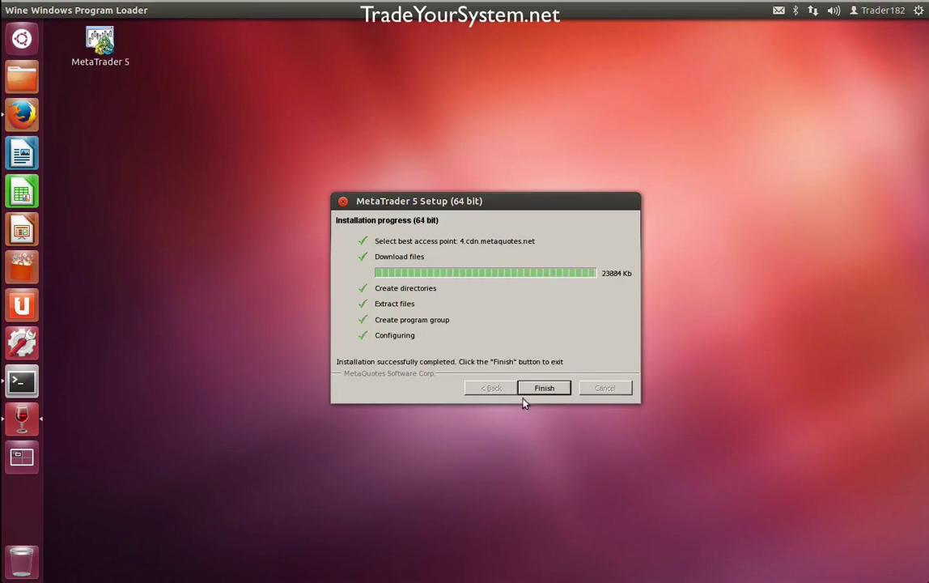
- Close the installer, accept the FXCM-MT5Demo01 server and choose to open a new demo account
left_click(544, 388)
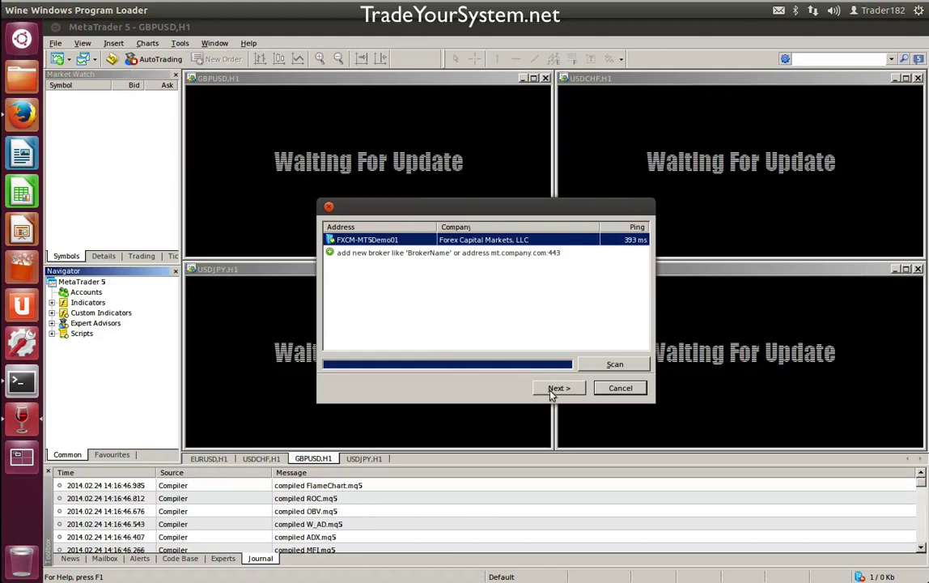
left_click(560, 389)
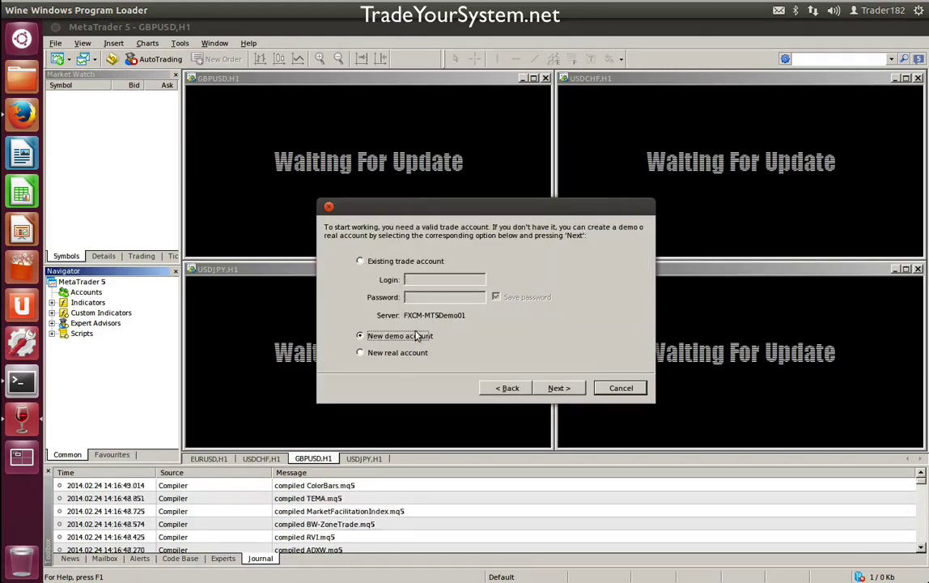
left_click(558, 388)
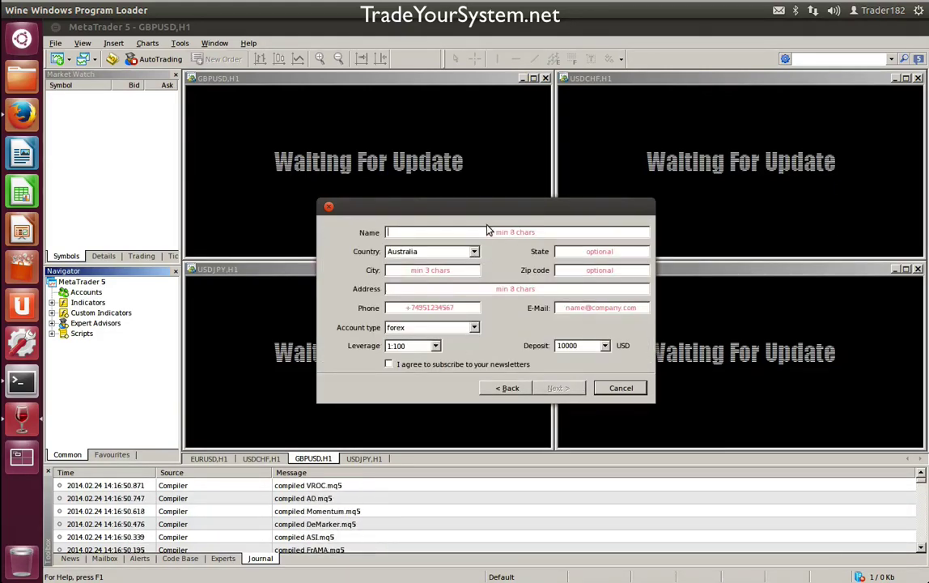
- Fill in the demo account form with a name, state, city, phone number and e-mail address
type("R")
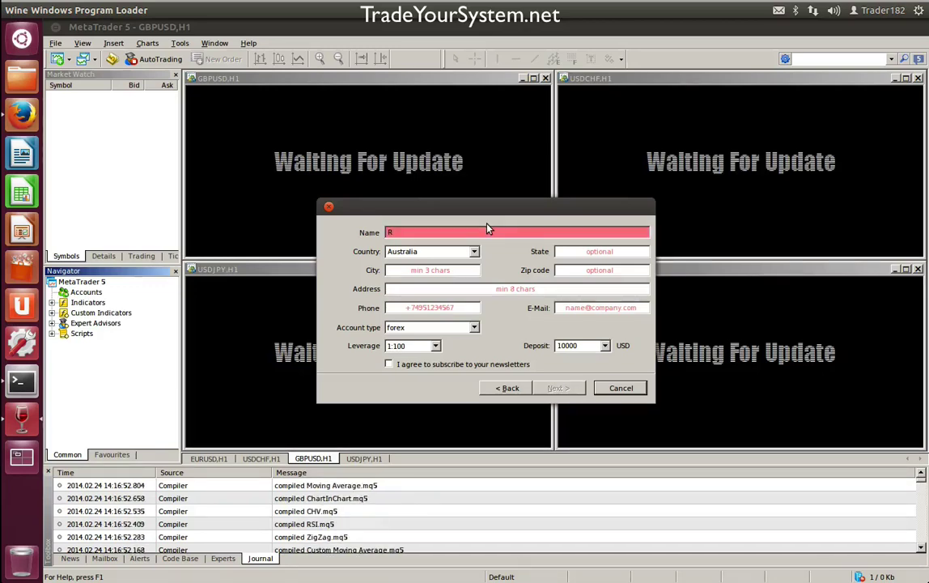
type("ddk kilkdkd")
left_click(603, 252)
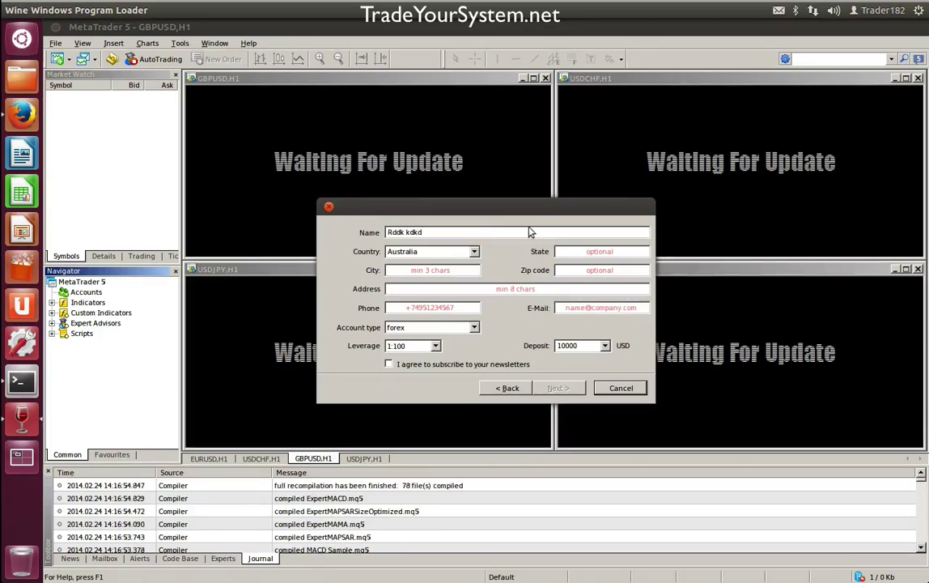
type("sds")
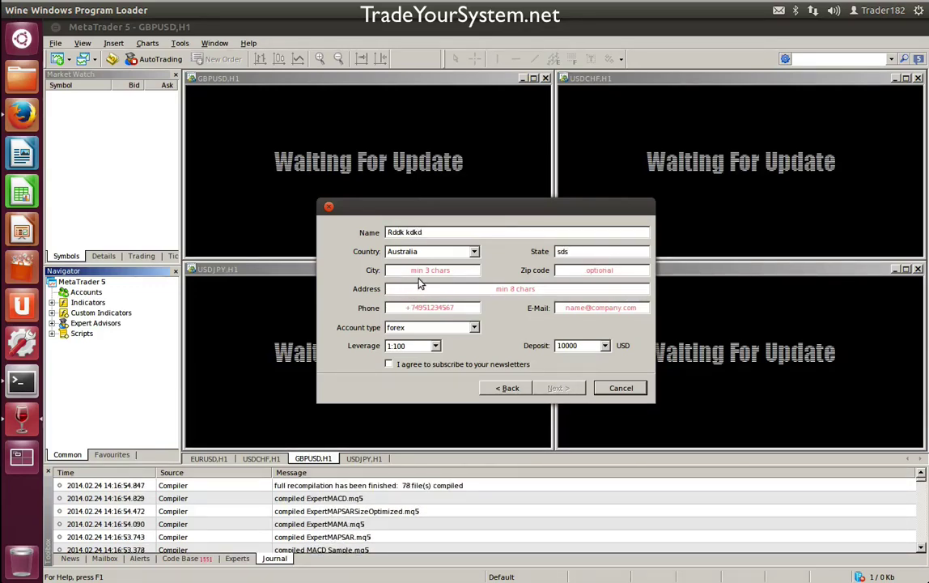
left_click(414, 271)
type("sdds")
type("ssd")
type("12")
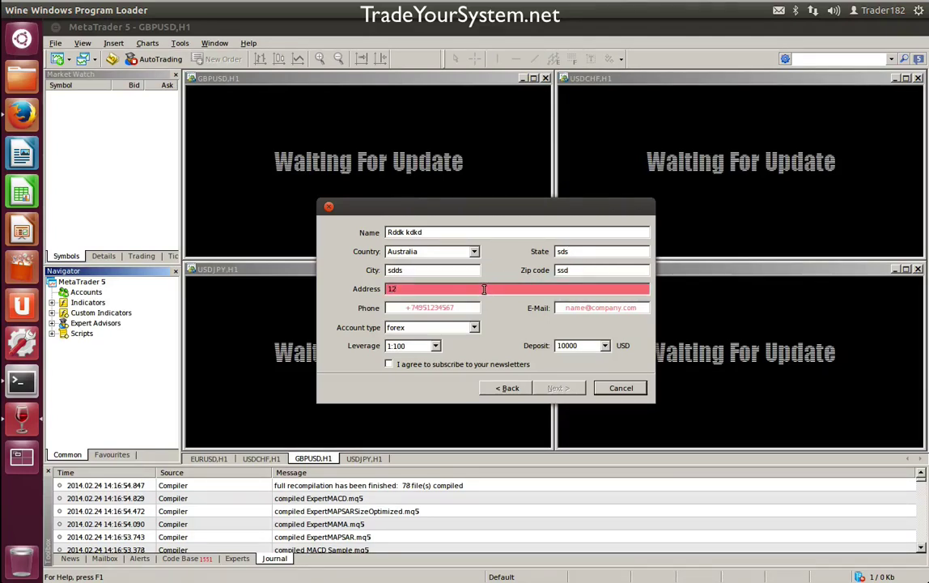
type(" dsd dsd")
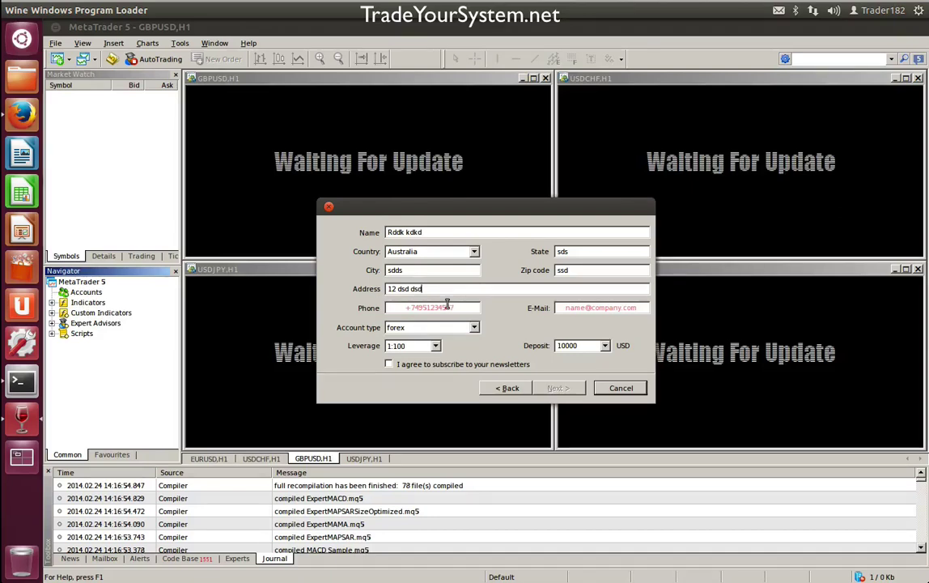
left_click(447, 308)
type("+744")
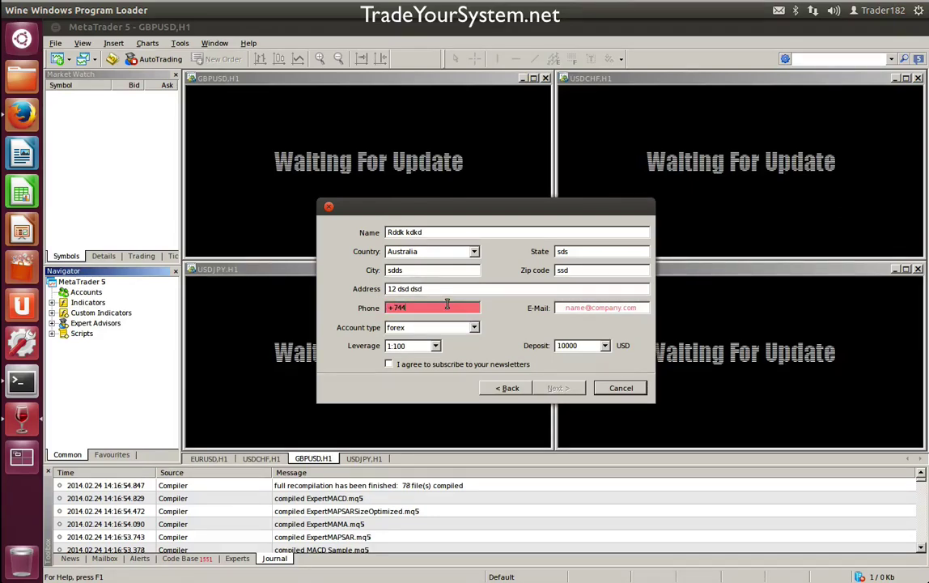
type("74748")
left_click(595, 308)
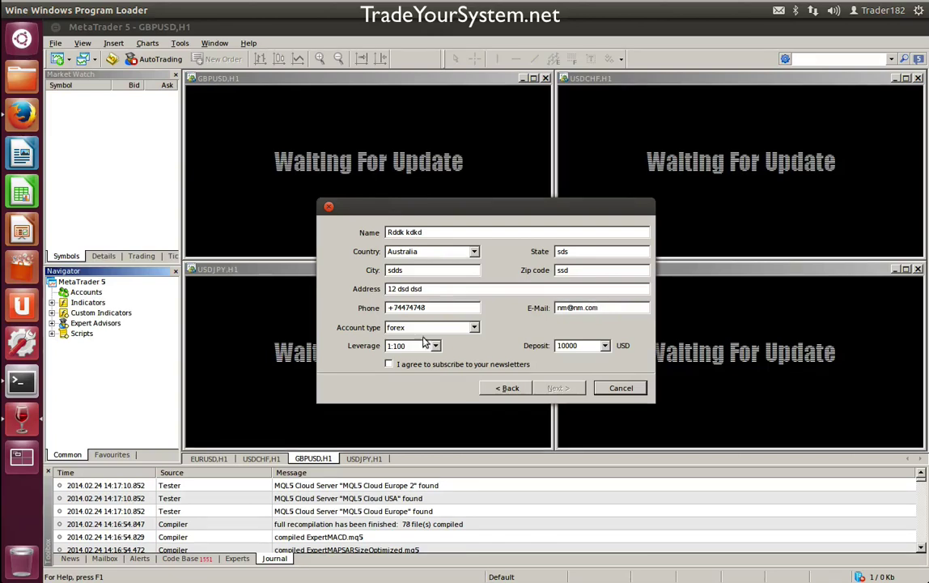
- Agree to subscribe to newsletters and complete the demo account wizard
left_click(436, 365)
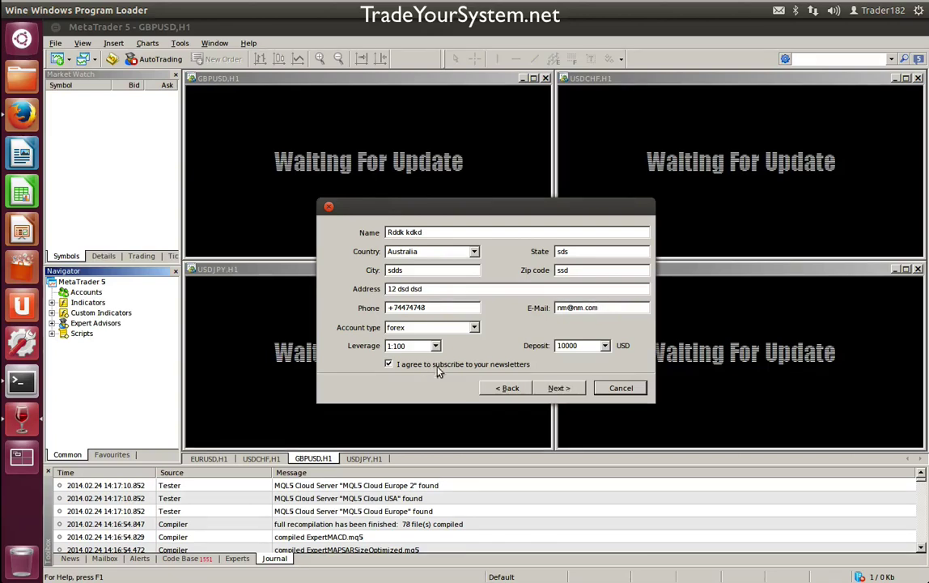
left_click(572, 388)
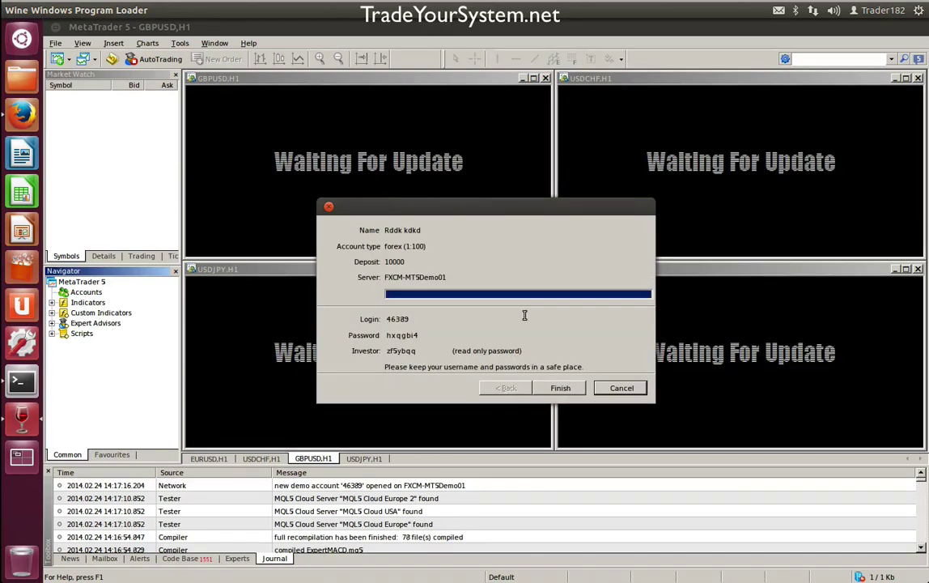
left_click(560, 389)
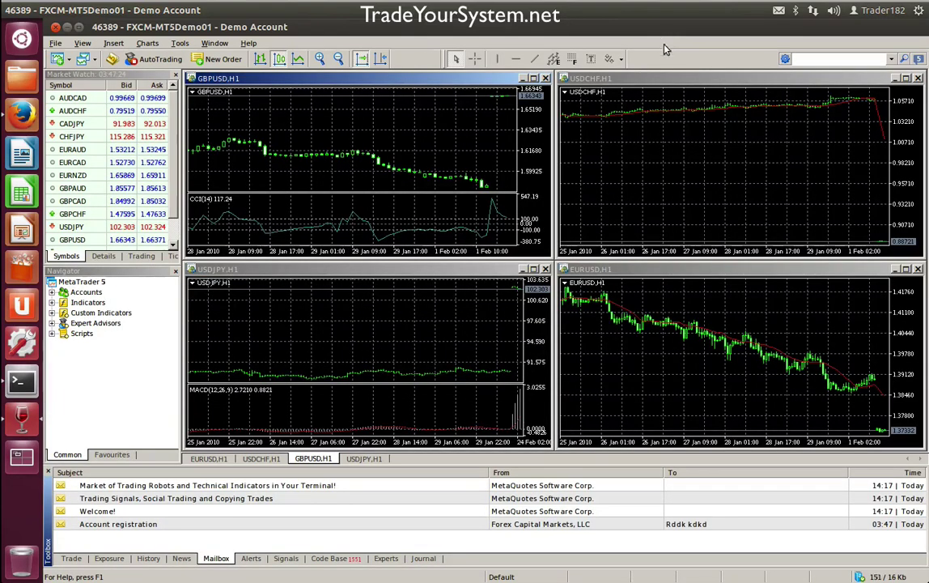
- Select the USDCHF,H1 chart and launch MetaEditor from the toolbar
left_click(829, 149)
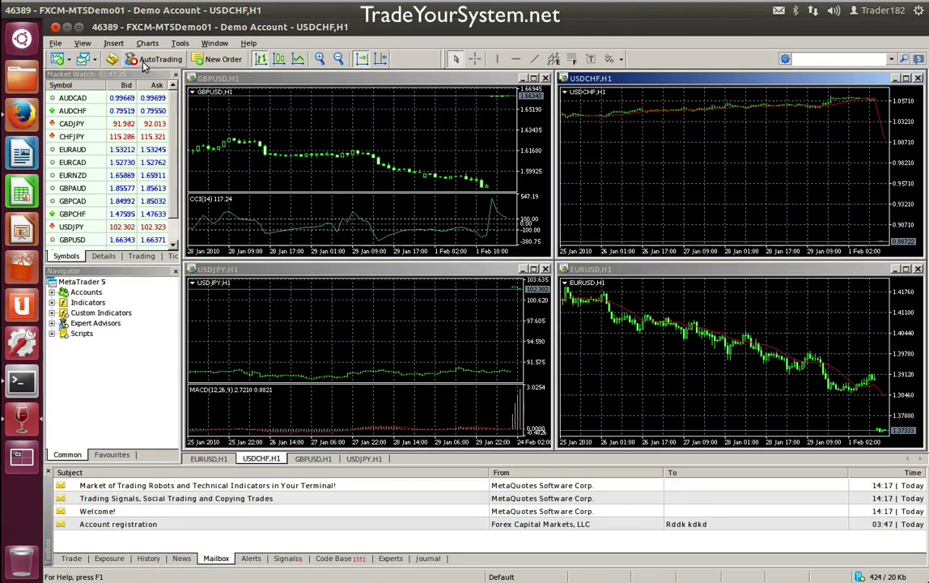
left_click(111, 60)
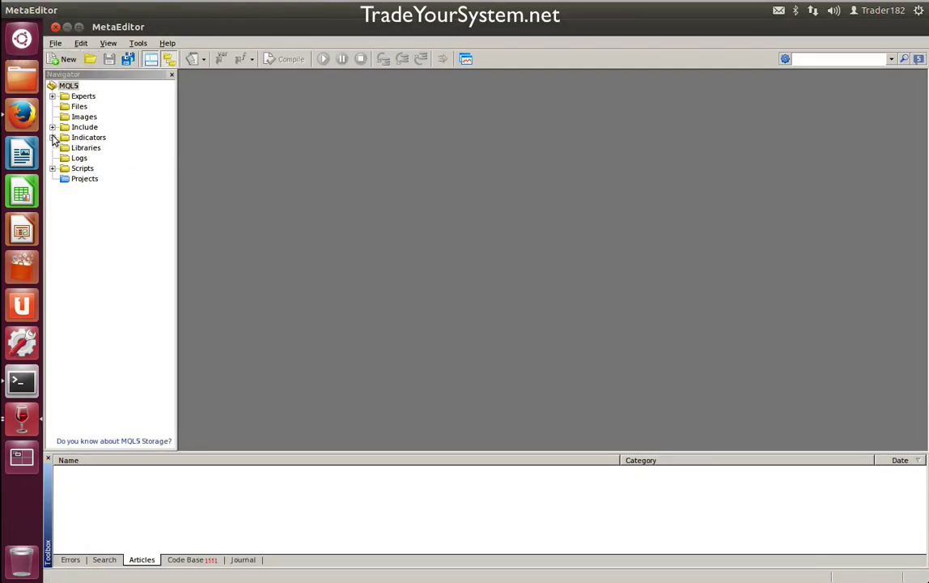
- Minimize MetaEditor and switch back to the MetaTrader 5 terminal window from the Wine launcher spread
left_click(79, 29)
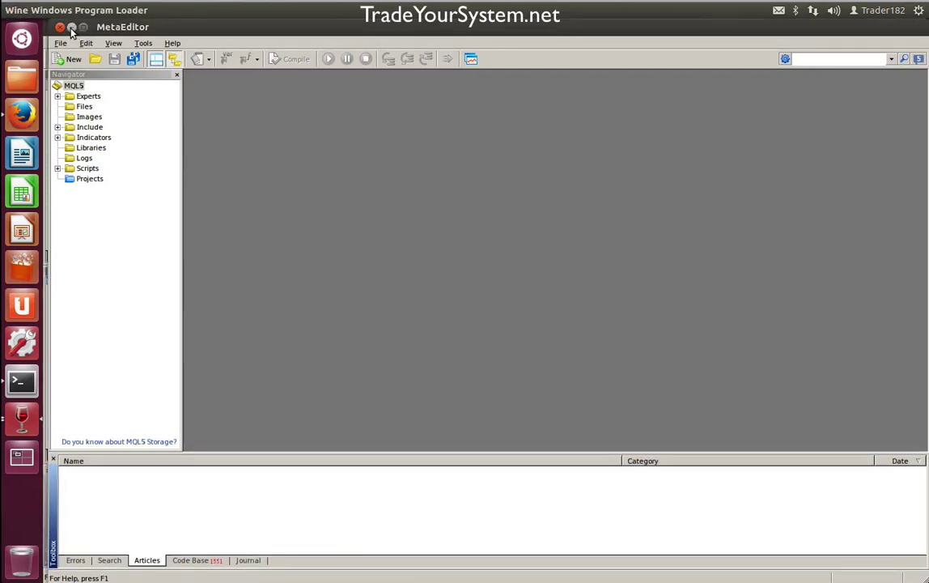
left_click(71, 28)
left_click(22, 419)
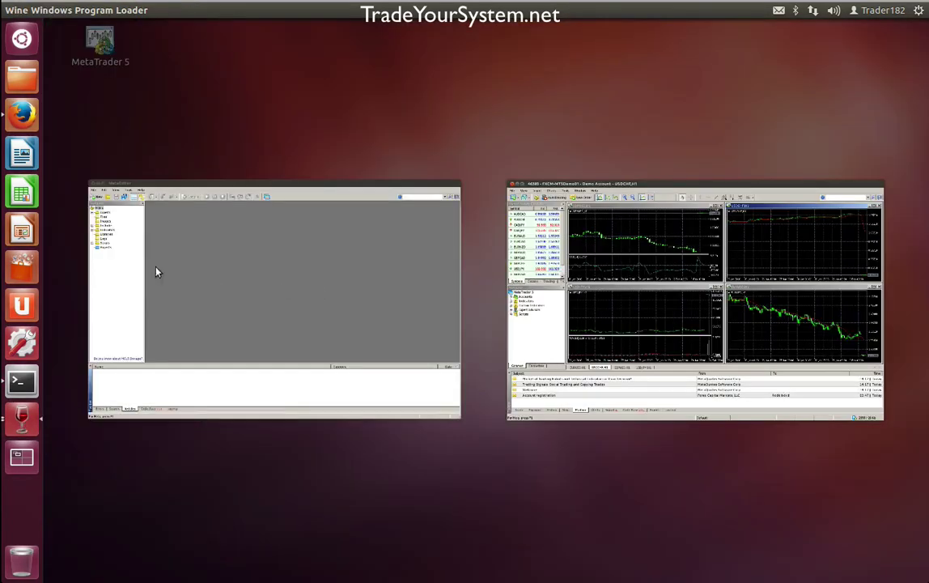
left_click(14, 419)
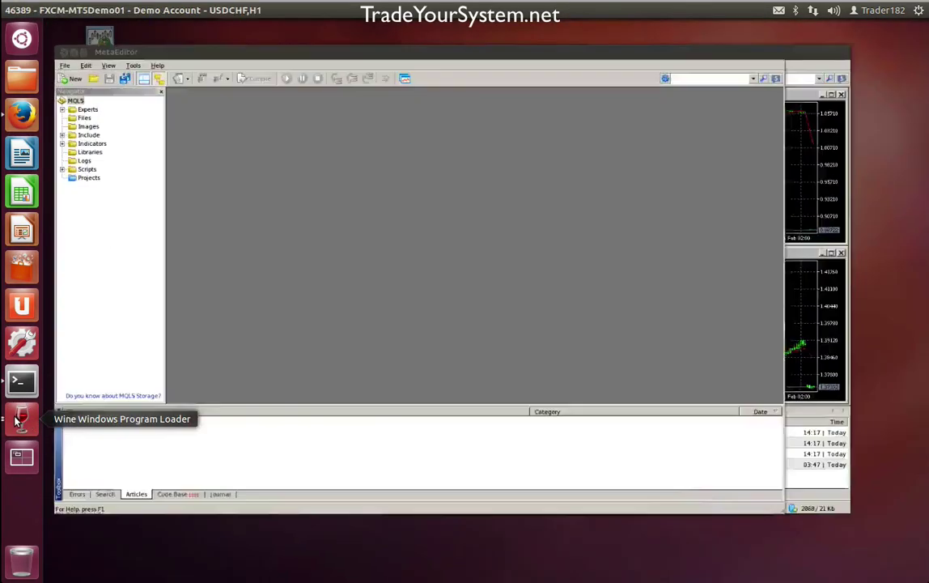
left_click(17, 424)
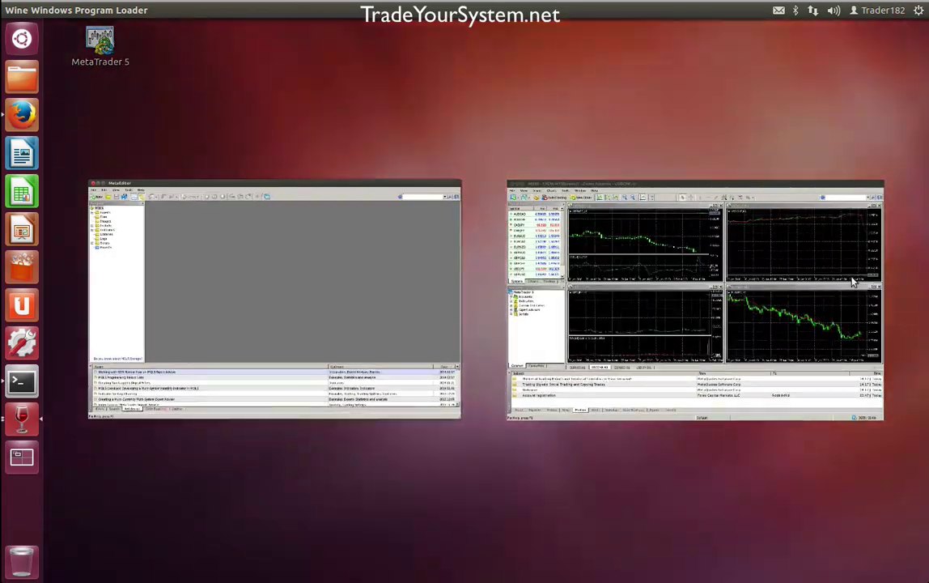
left_click(851, 280)
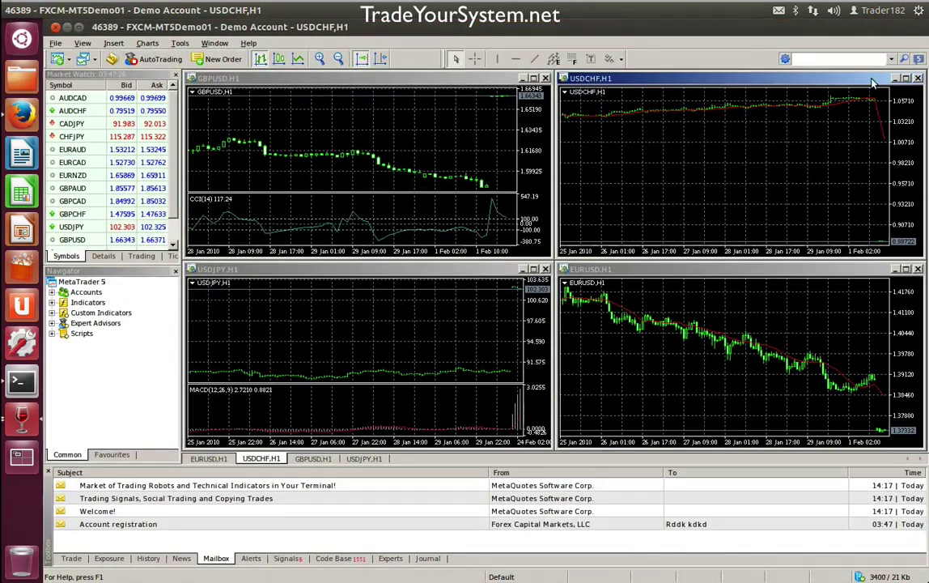
- Maximize the USDCHF,H1 chart, then view its Properties and cancel without changes
double_click(809, 78)
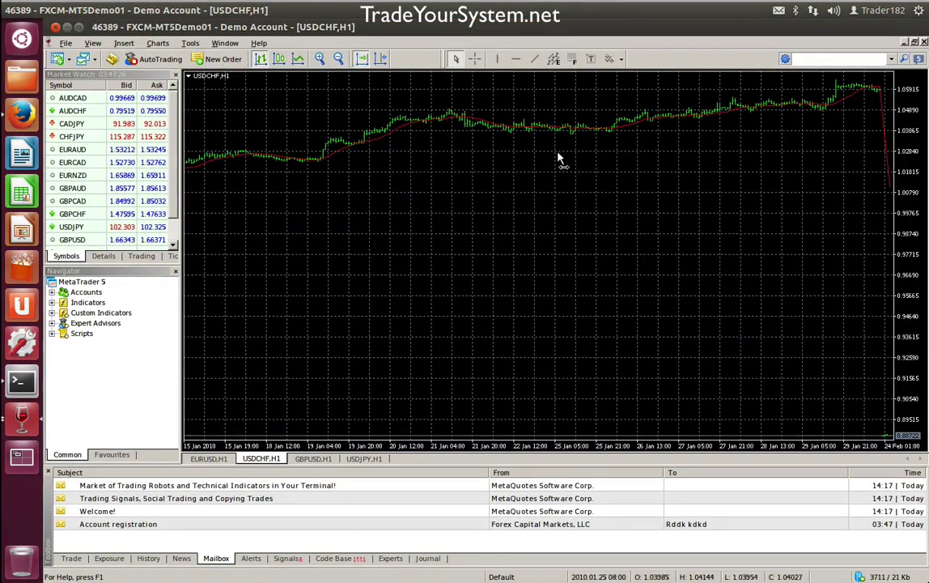
right_click(385, 161)
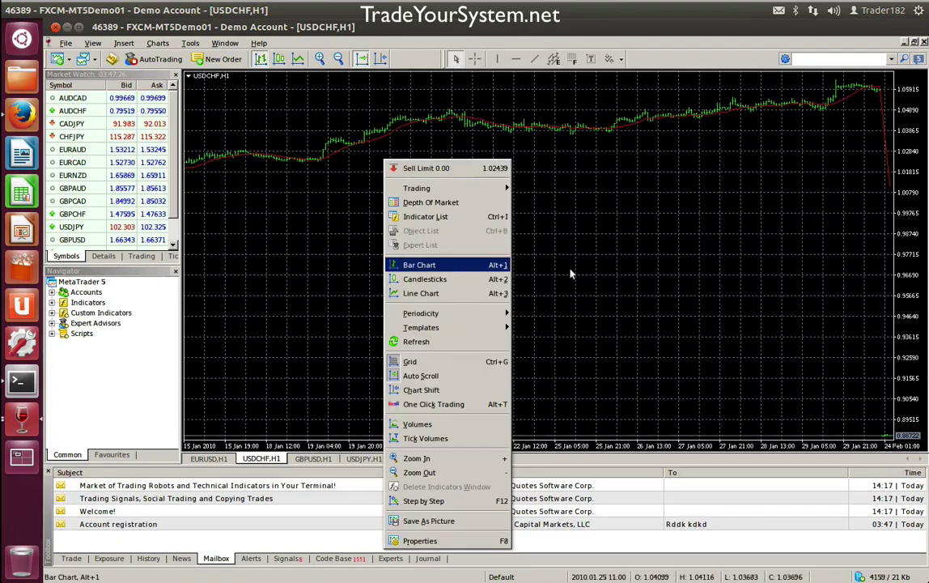
left_click(473, 541)
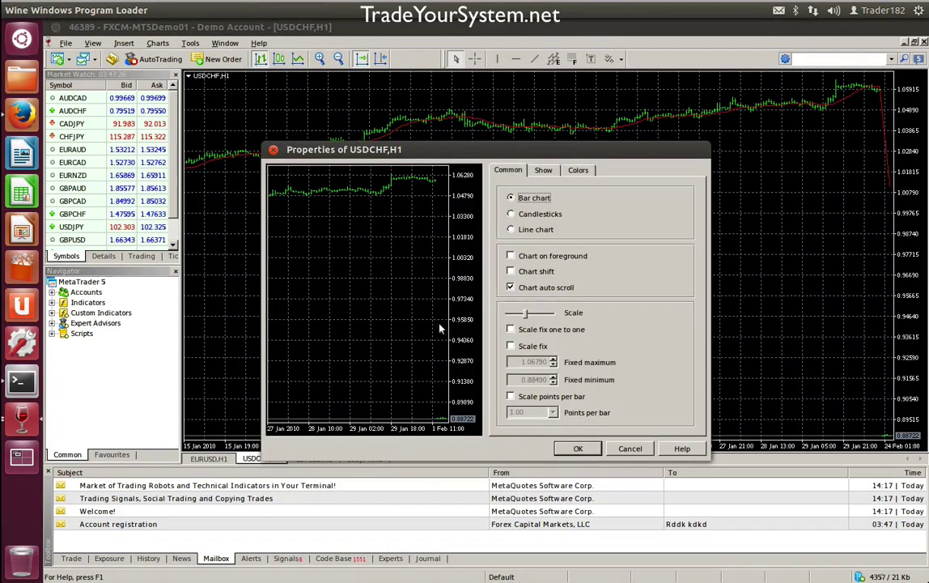
left_click(636, 449)
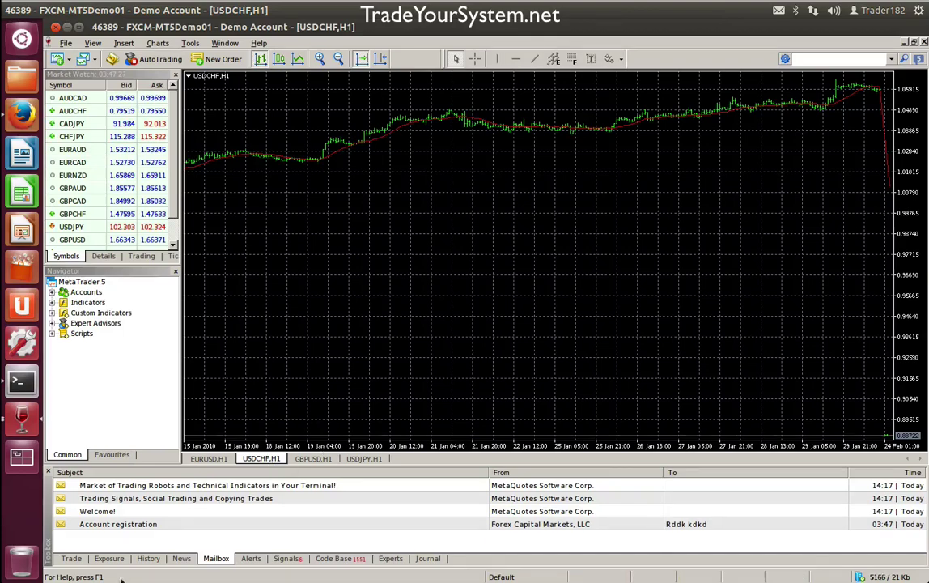
- Browse the Toolbox tabs, ending on Trade showing the 50 000.00 USD balance
left_click(110, 561)
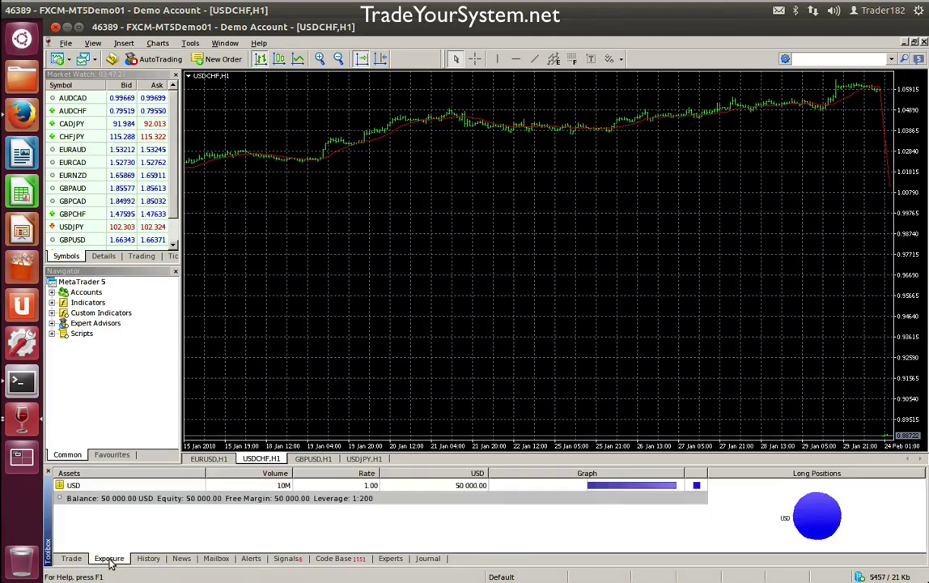
left_click(347, 559)
left_click(382, 560)
left_click(422, 559)
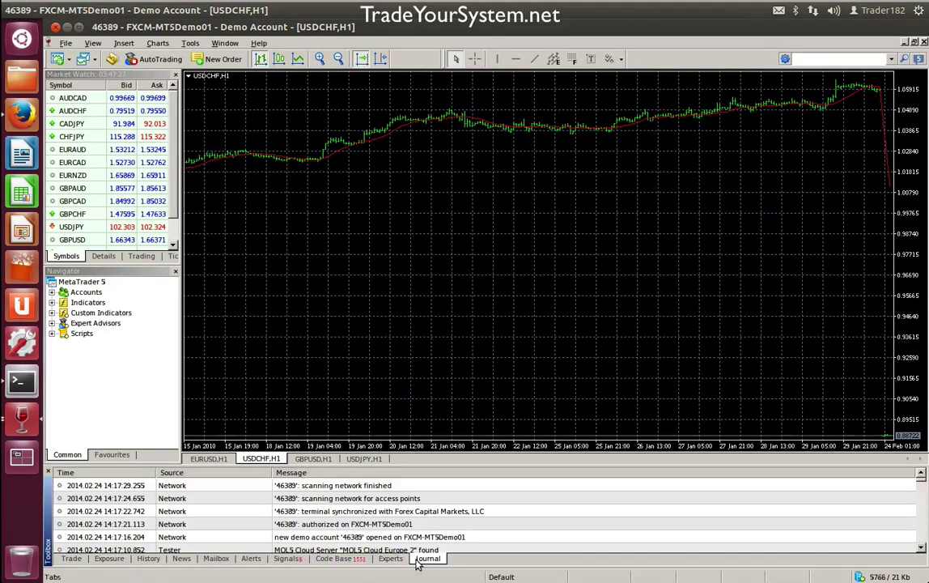
left_click(71, 559)
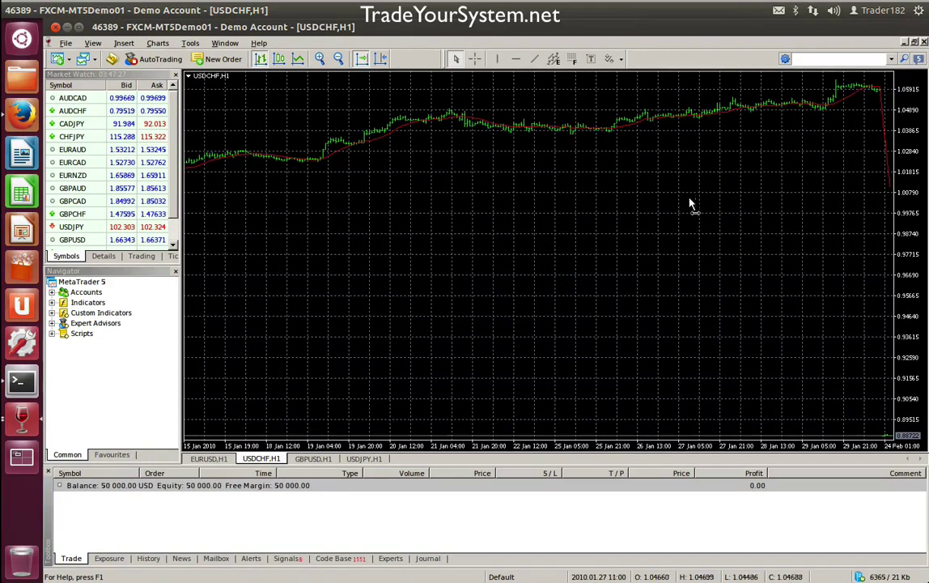
- Scroll the USDCHF chart back through price history to January 2010
scroll(420, 234, "up", 5)
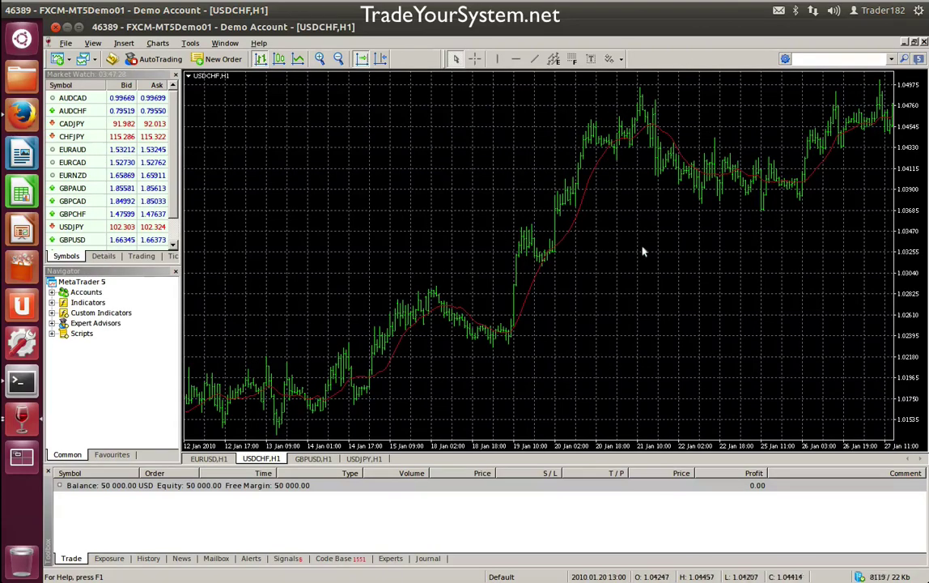
scroll(685, 263, "up", 5)
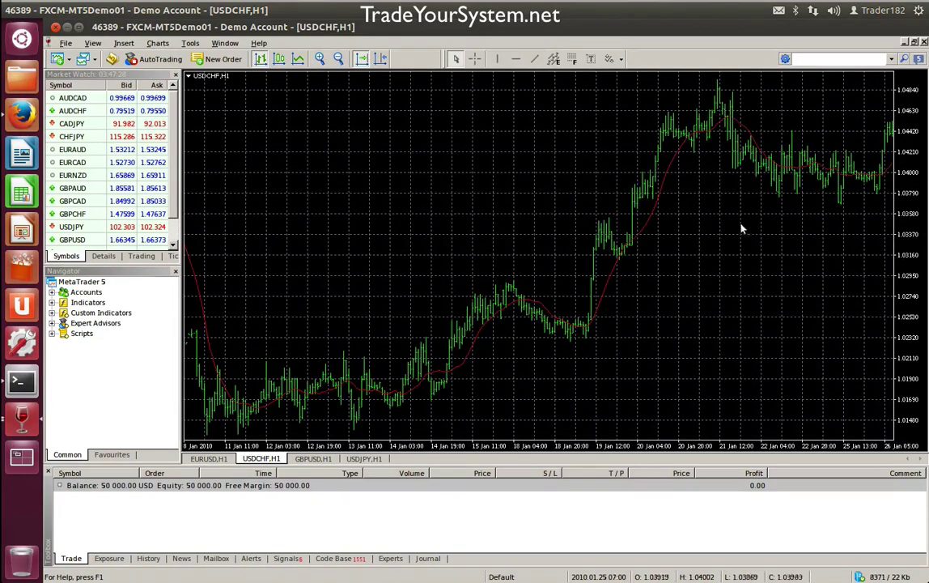
scroll(410, 209, "up", 5)
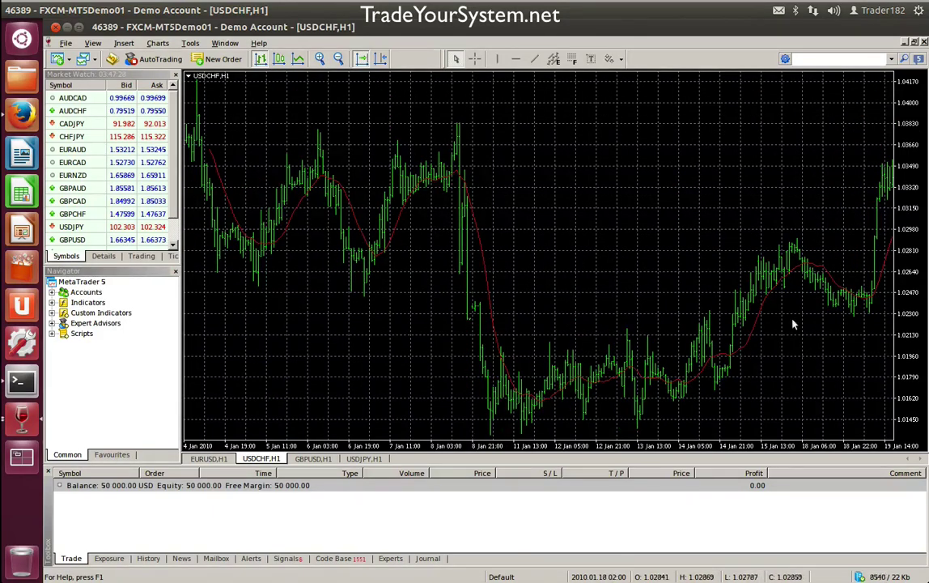
- Jump to the latest USDCHF bars with End, then scroll to view December 2013
key("End")
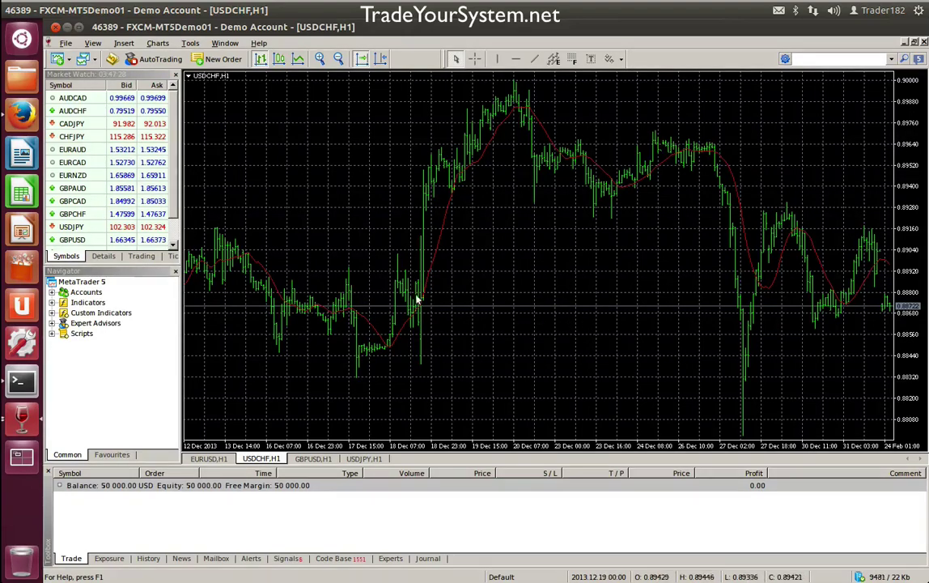
scroll(404, 296, "down", 5)
scroll(525, 258, "up", 2)
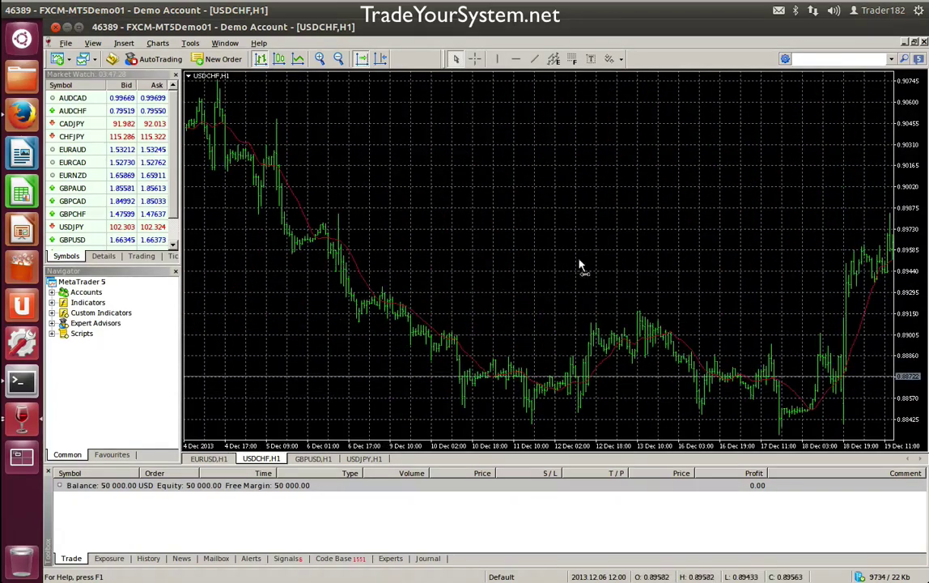
scroll(693, 265, "down", 6)
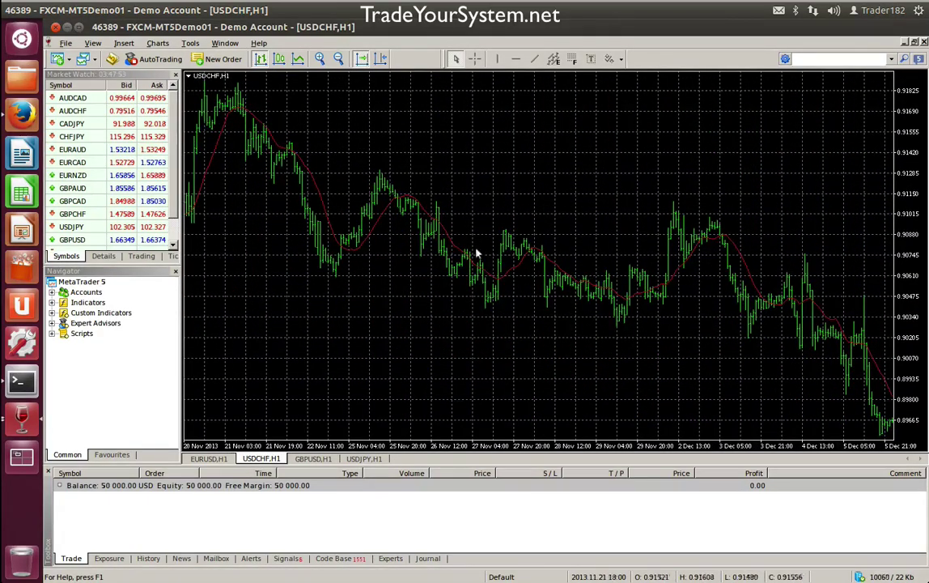
scroll(592, 254, "up", 6)
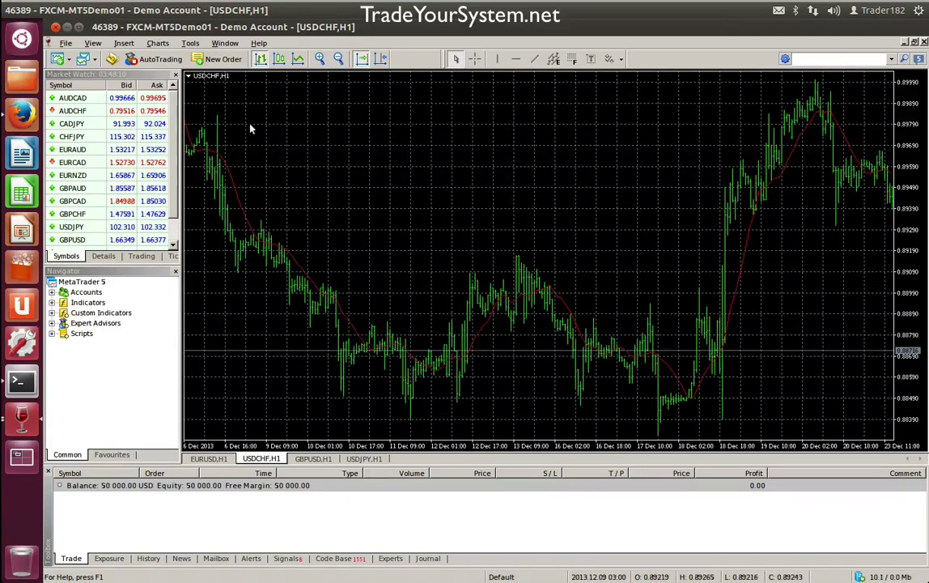
scroll(801, 190, "down", 2)
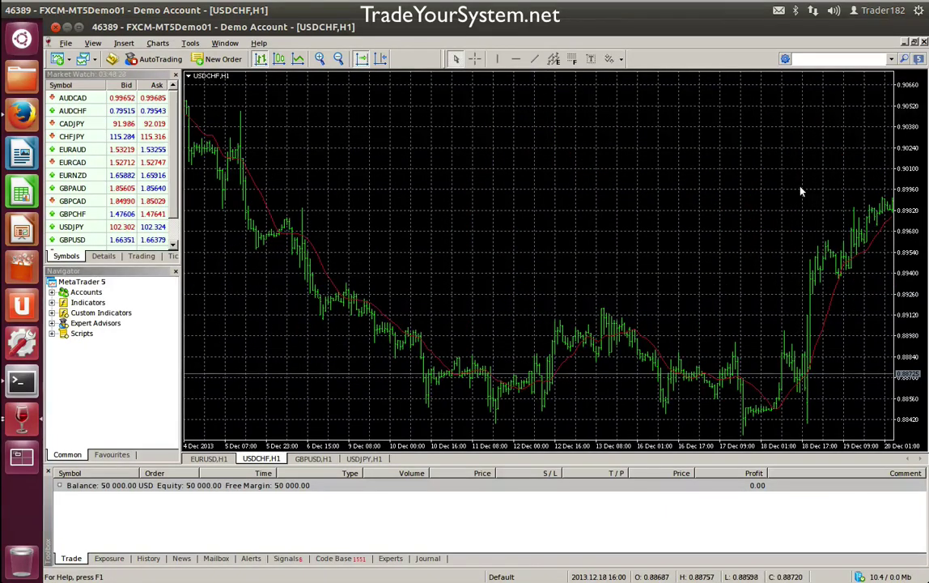